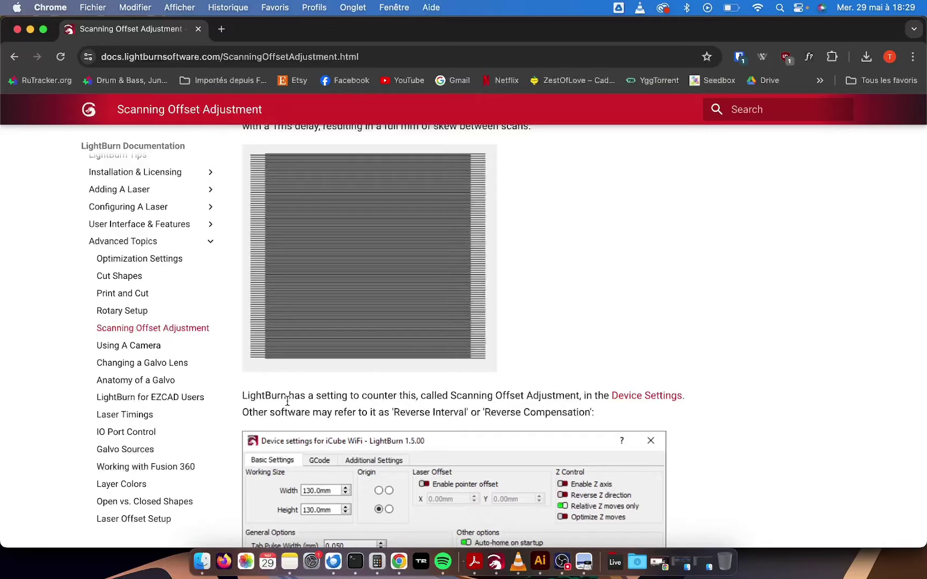
Step: Read the Scanning Offset Adjustment documentation page from its heading through the ghosted-edges illustration
{"action": "scroll", "coordinate": [412, 294], "scroll_direction": "up", "scroll_amount": 1}
{"action": "scroll", "coordinate": [412, 294], "scroll_direction": "up", "scroll_amount": 5}
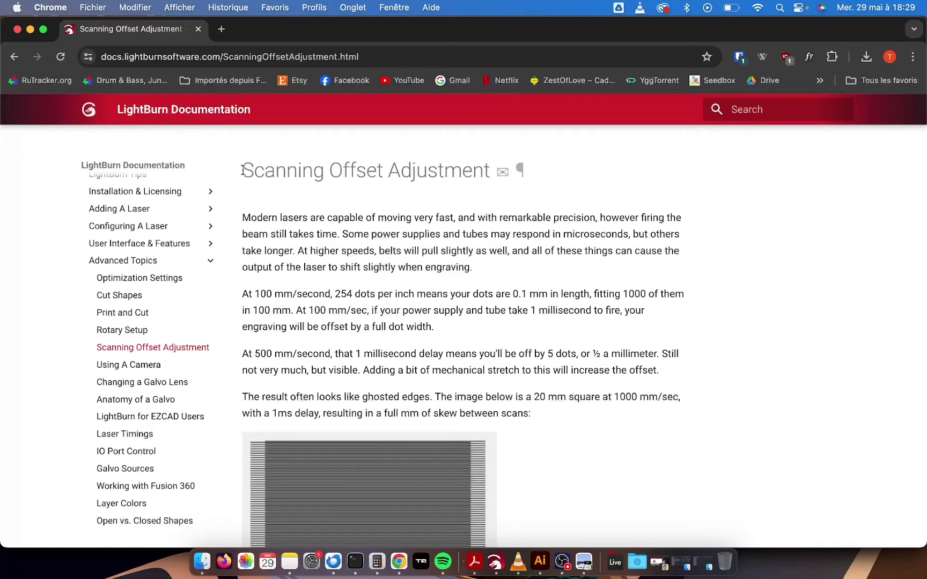
{"action": "left_click_drag", "start_coordinate": [242, 171], "coordinate": [459, 186]}
{"action": "left_click", "coordinate": [483, 197]}
{"action": "scroll", "coordinate": [423, 324], "scroll_direction": "down", "scroll_amount": 2}
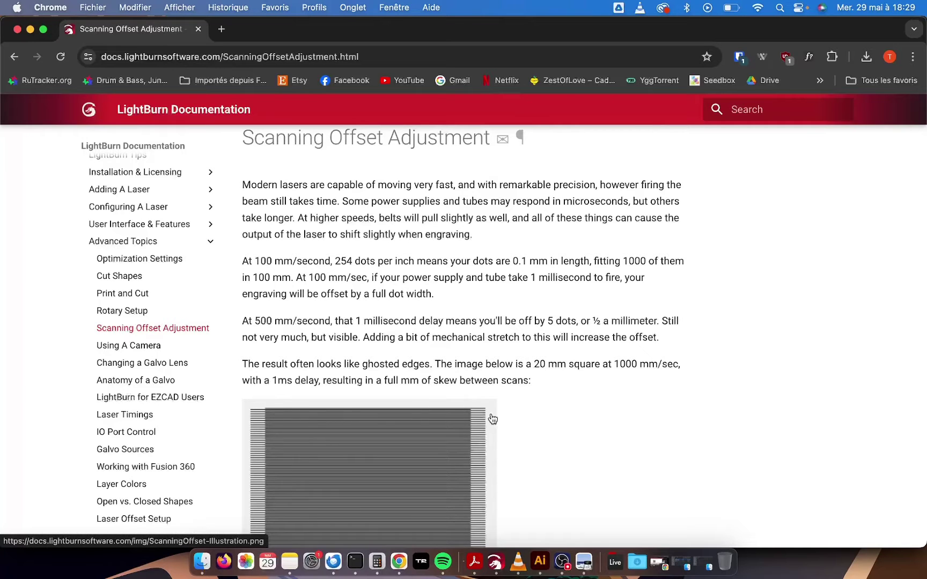
{"action": "scroll", "coordinate": [315, 443], "scroll_direction": "down", "scroll_amount": 3}
{"action": "scroll", "coordinate": [309, 394], "scroll_direction": "down", "scroll_amount": 3}
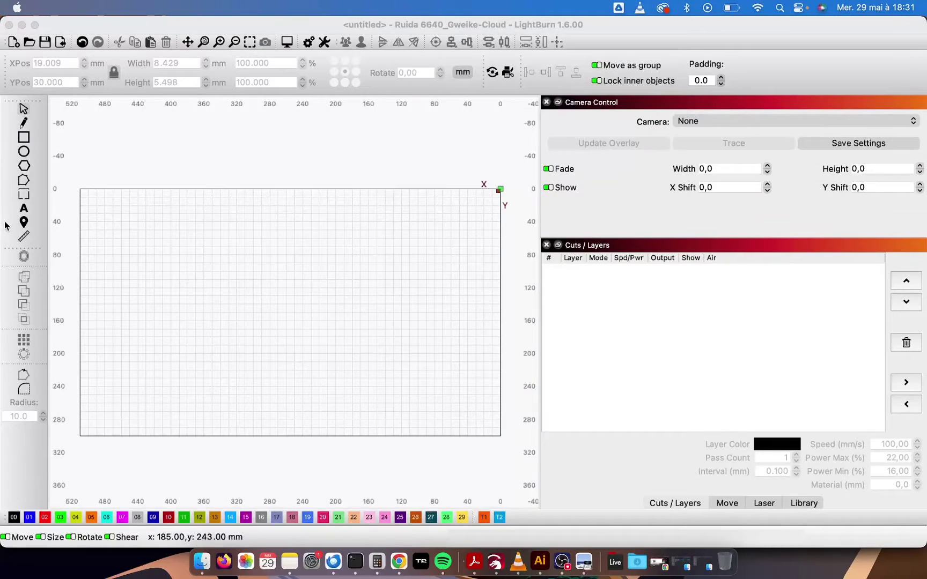
Step: Switch to LightBurn and open the laser's device settings
{"action": "left_click", "coordinate": [86, 219]}
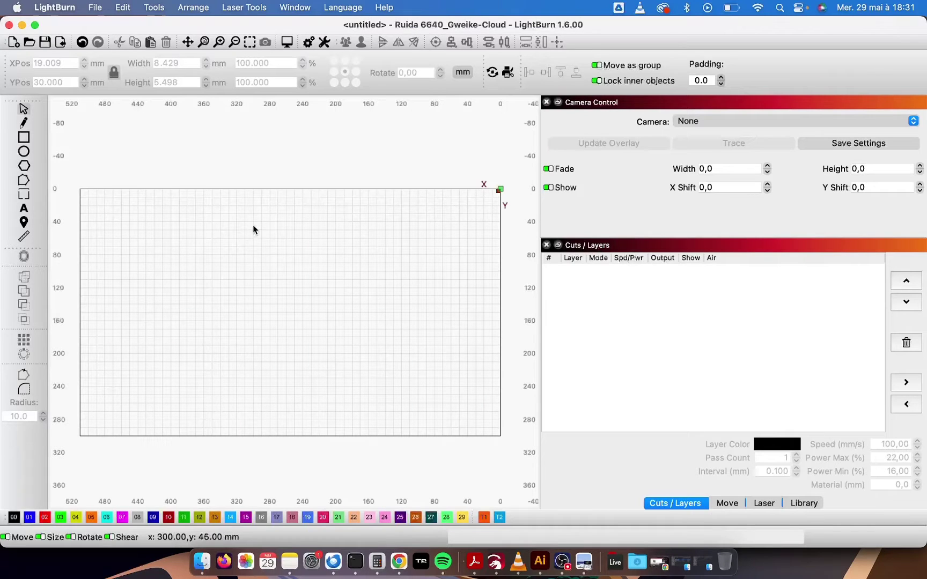
{"action": "left_click", "coordinate": [324, 46]}
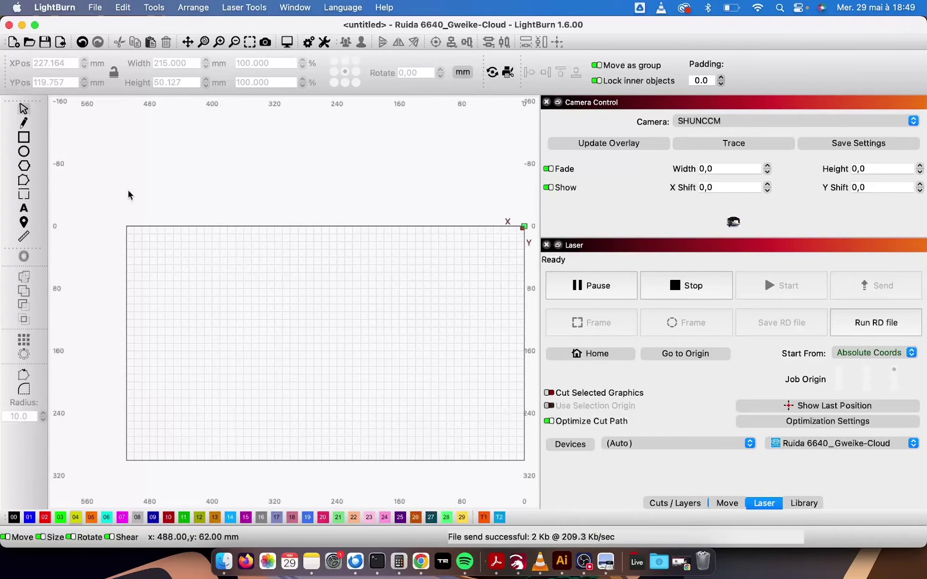
Step: Draw a rectangle about 69 × 30 mm near the work area's upper-left corner and set its width to 30 mm
{"action": "left_click", "coordinate": [24, 139]}
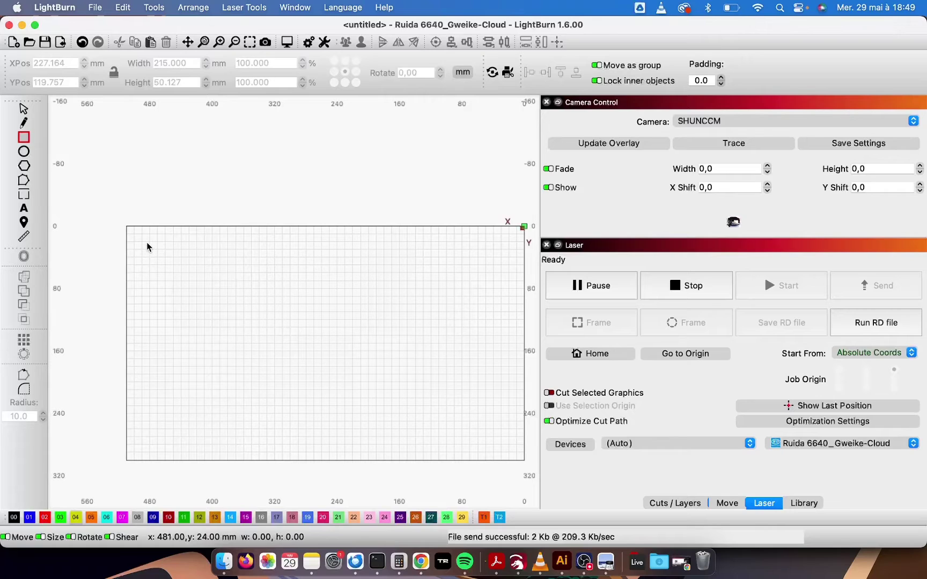
{"action": "left_click_drag", "start_coordinate": [146, 243], "coordinate": [201, 267]}
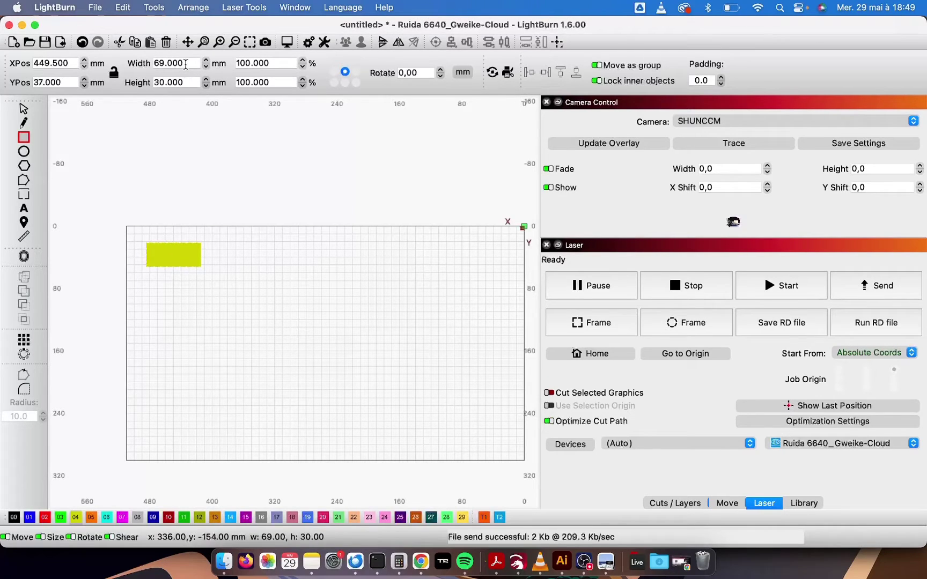
{"action": "left_click", "coordinate": [169, 63]}
{"action": "key", "text": "super+a"}
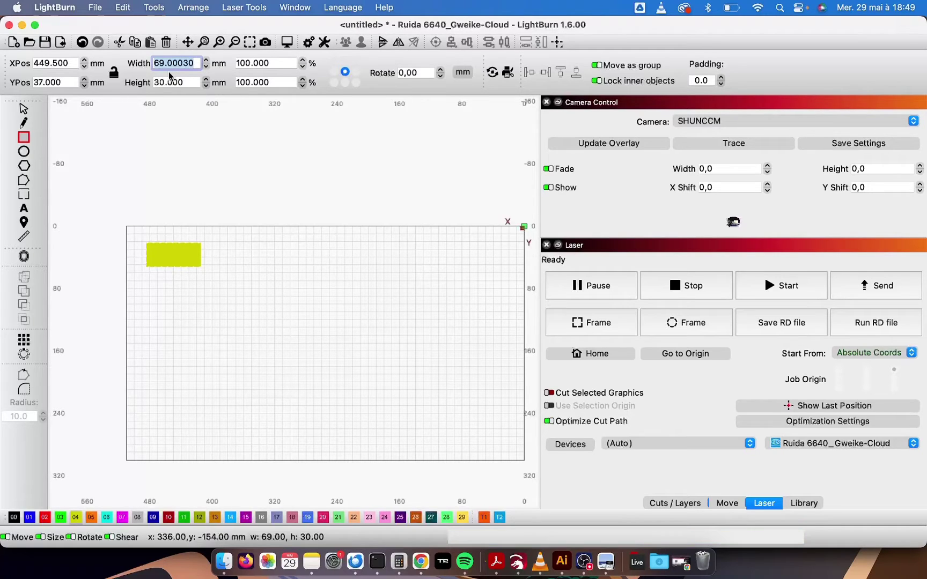
{"action": "type", "text": "30"}
{"action": "key", "text": "Tab"}
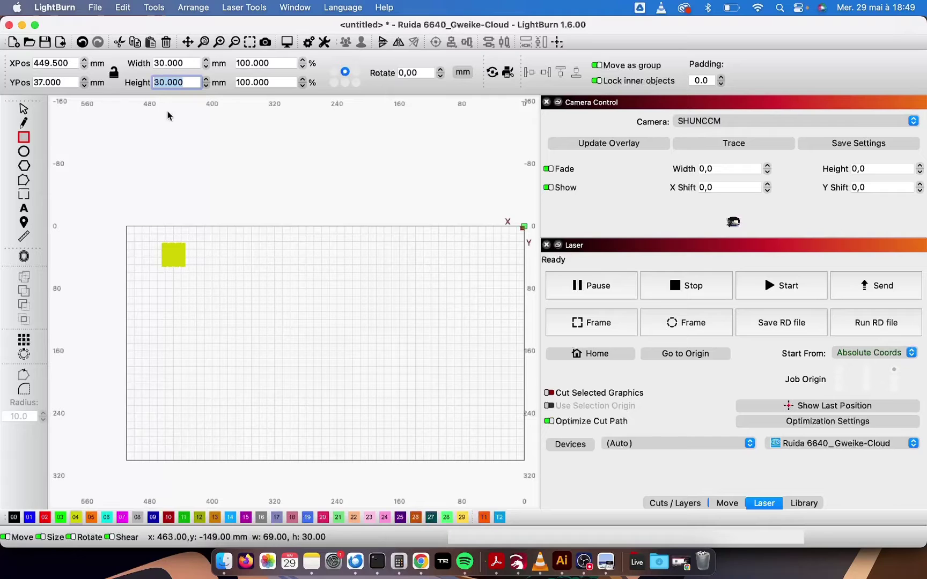
Step: Assign the square to black layer 00 and move it closer to the work area's corner, to about X 461.7, Y 30.1 mm
{"action": "left_click", "coordinate": [22, 108]}
{"action": "scroll", "coordinate": [171, 263], "scroll_direction": "down", "scroll_amount": 1}
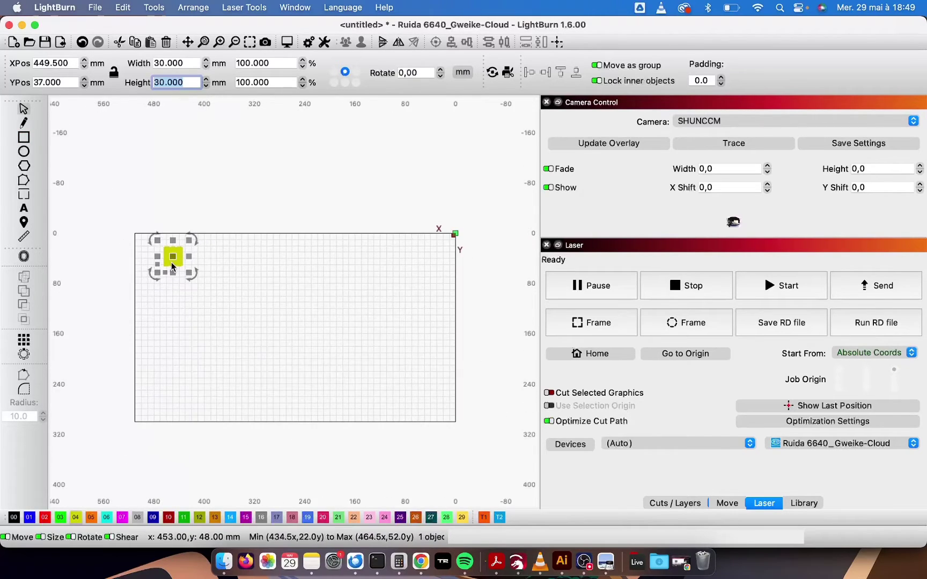
{"action": "scroll", "coordinate": [171, 266], "scroll_direction": "up", "scroll_amount": 4}
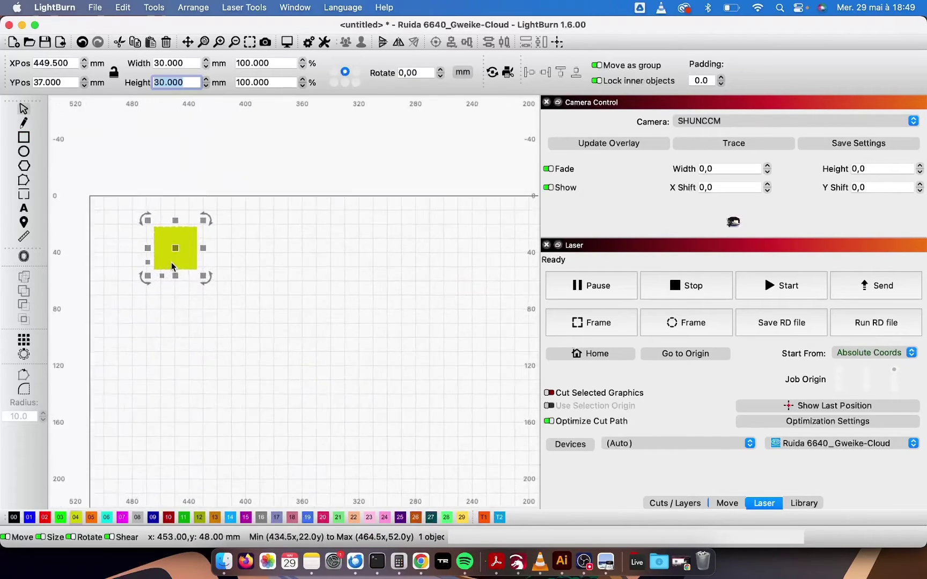
{"action": "left_click", "coordinate": [13, 518]}
{"action": "left_click_drag", "start_coordinate": [180, 261], "coordinate": [156, 247]}
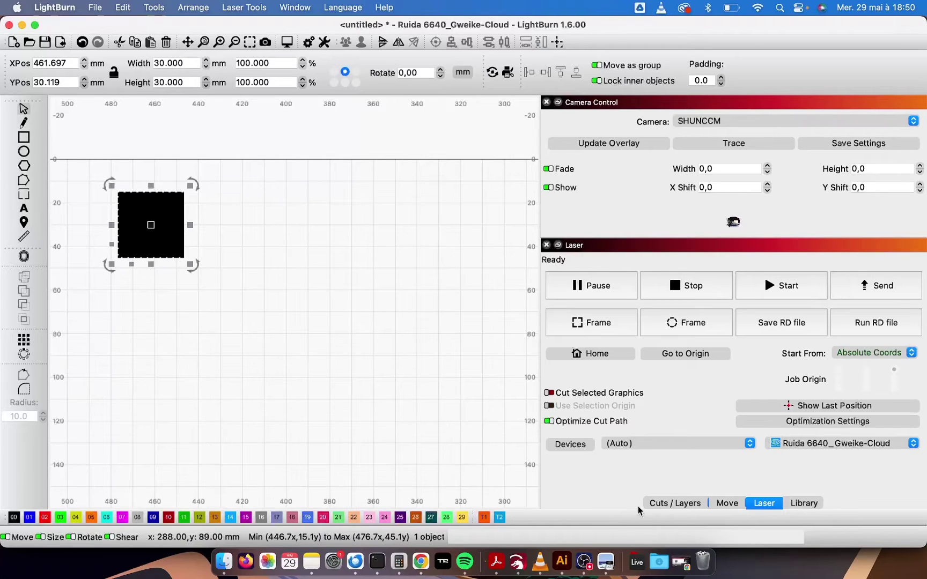
Step: Set the fill of layer 00 to 50 lines per inch in its cut settings
{"action": "left_click", "coordinate": [658, 504]}
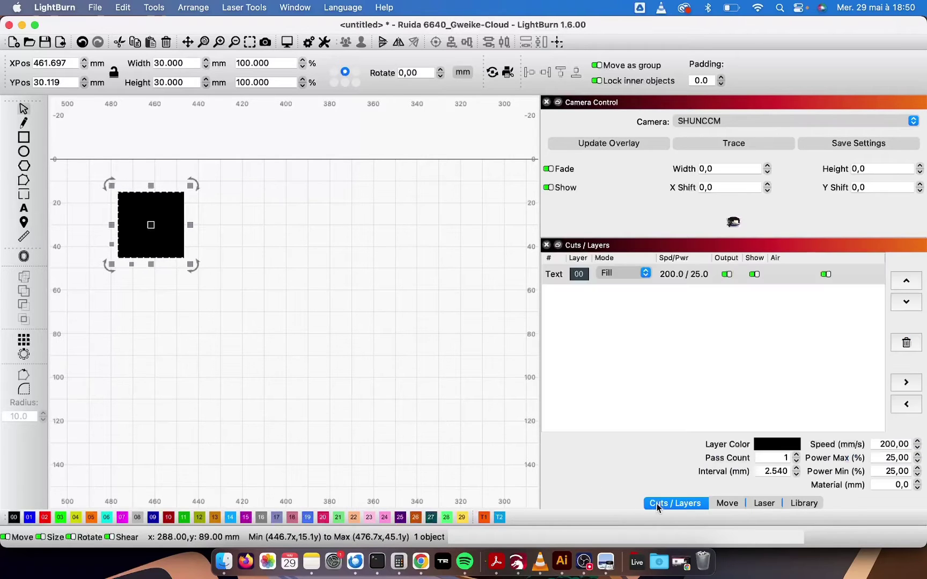
{"action": "double_click", "coordinate": [672, 275]}
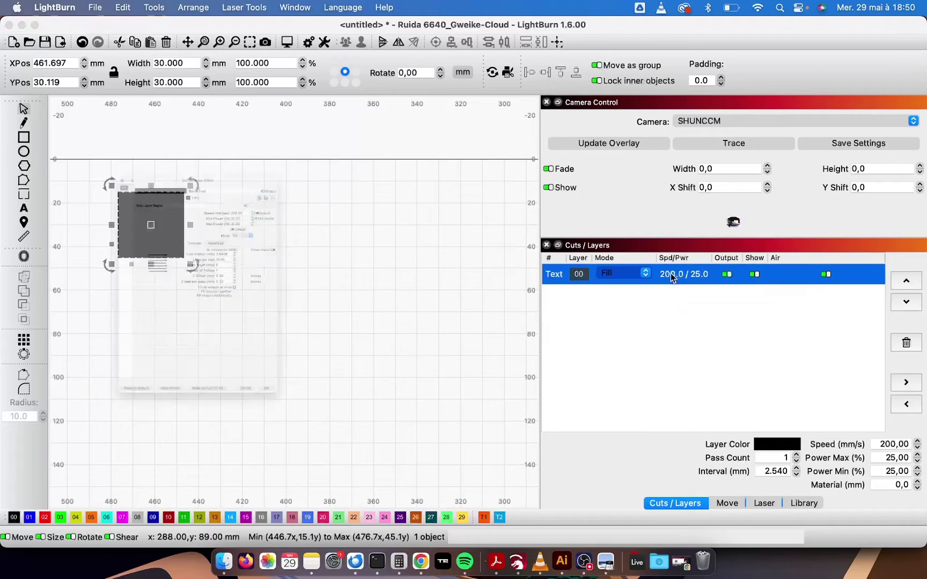
{"action": "left_click", "coordinate": [321, 107]}
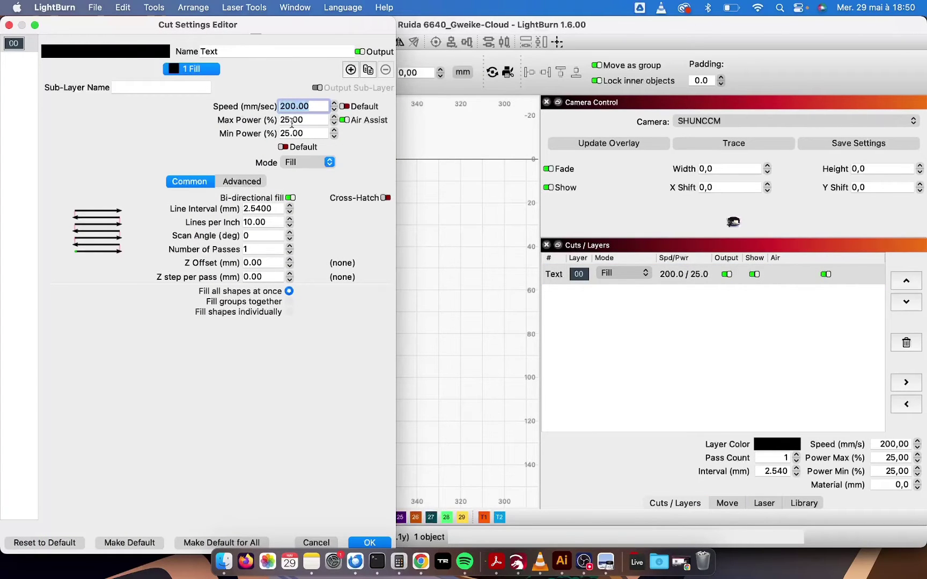
{"action": "key", "text": "Tab"}
{"action": "key", "text": "Tab"}
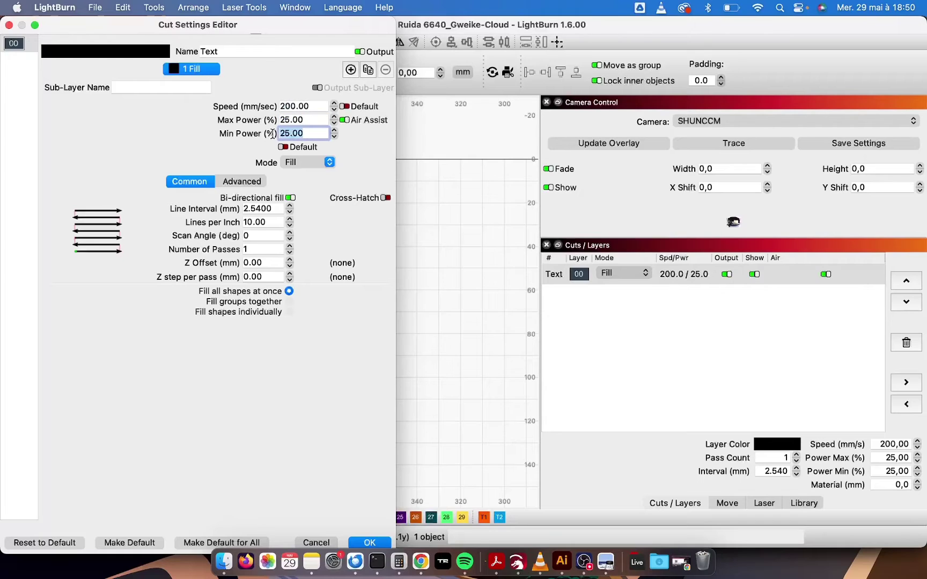
{"action": "key", "text": "Tab"}
{"action": "key", "text": "Tab"}
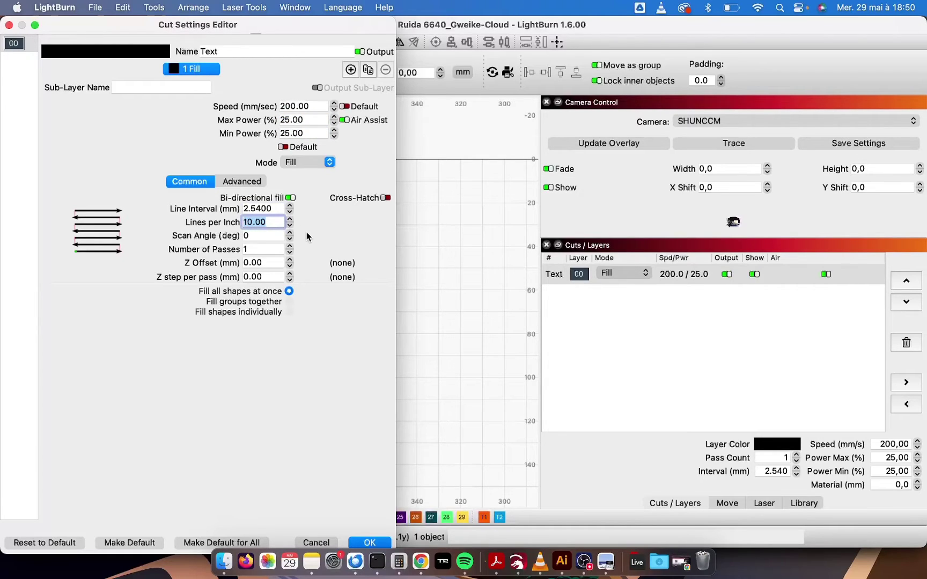
{"action": "type", "text": "50"}
{"action": "left_click", "coordinate": [273, 209]}
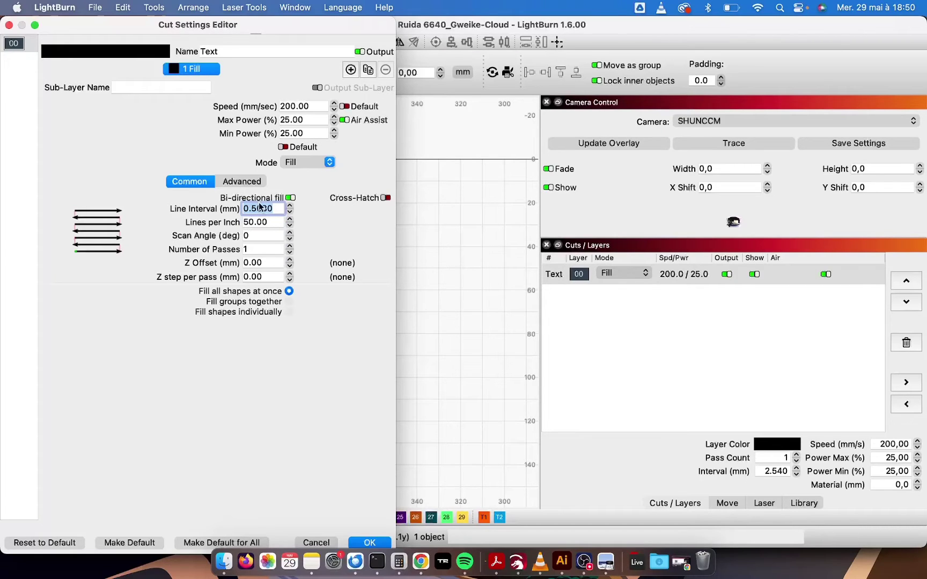
{"action": "key", "text": "Tab"}
{"action": "left_click", "coordinate": [277, 223]}
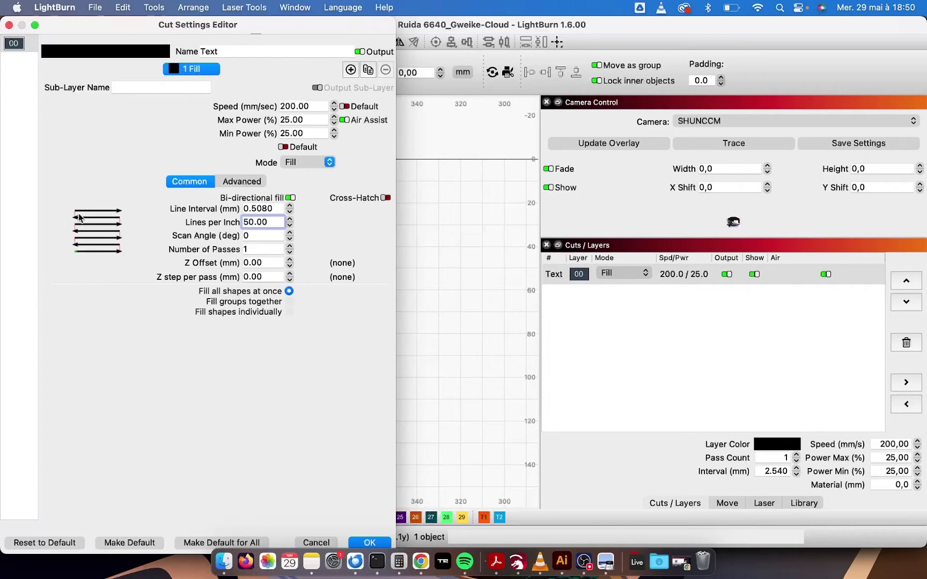
{"action": "left_click", "coordinate": [361, 541]}
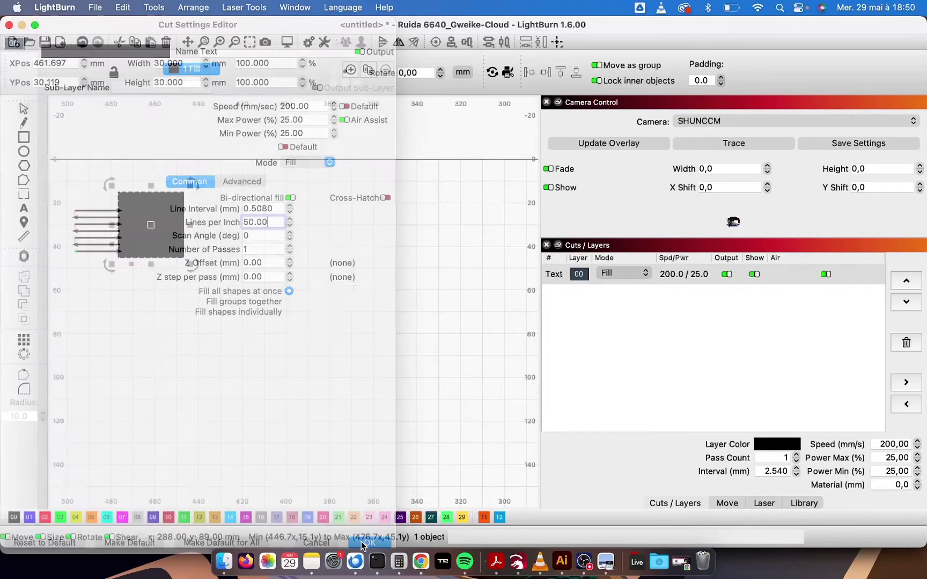
Step: Add the text "200mm/s" below the black square
{"action": "left_click", "coordinate": [163, 302]}
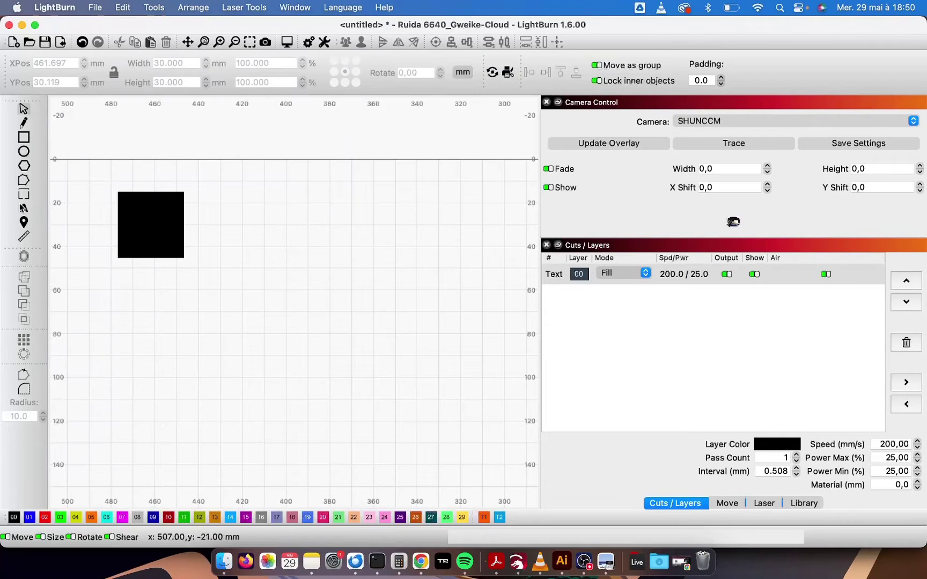
{"action": "left_click", "coordinate": [23, 208]}
{"action": "left_click", "coordinate": [160, 303]}
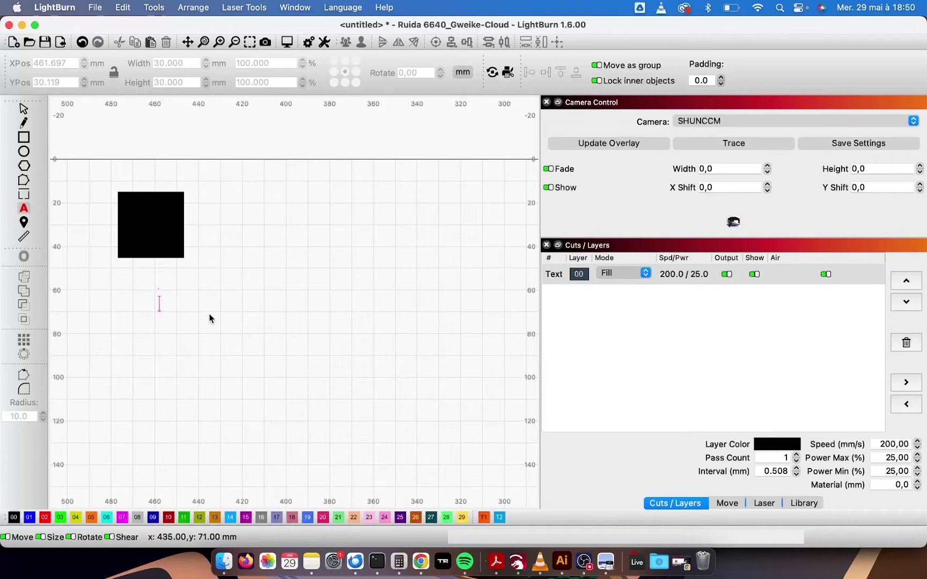
{"action": "type", "text": "200m"}
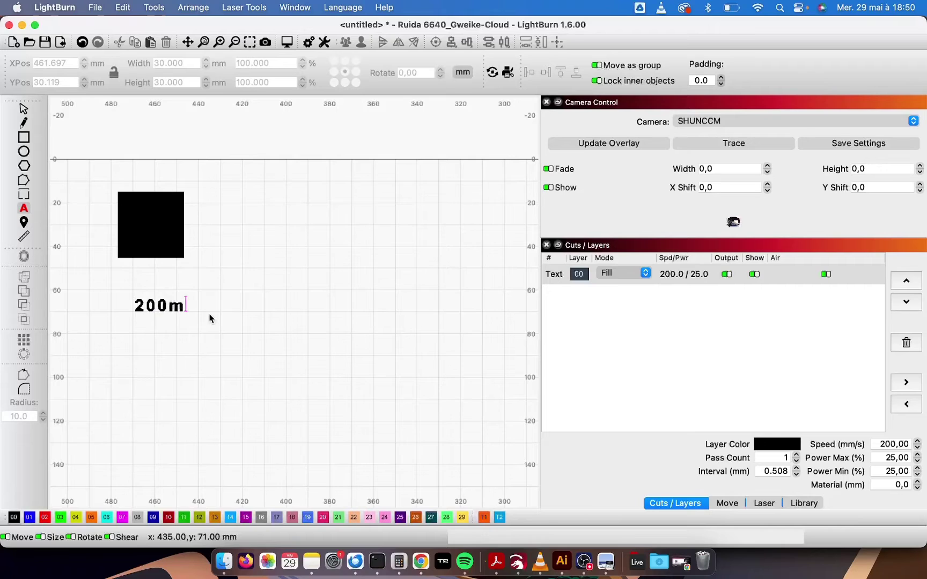
{"action": "type", "text": "m/s"}
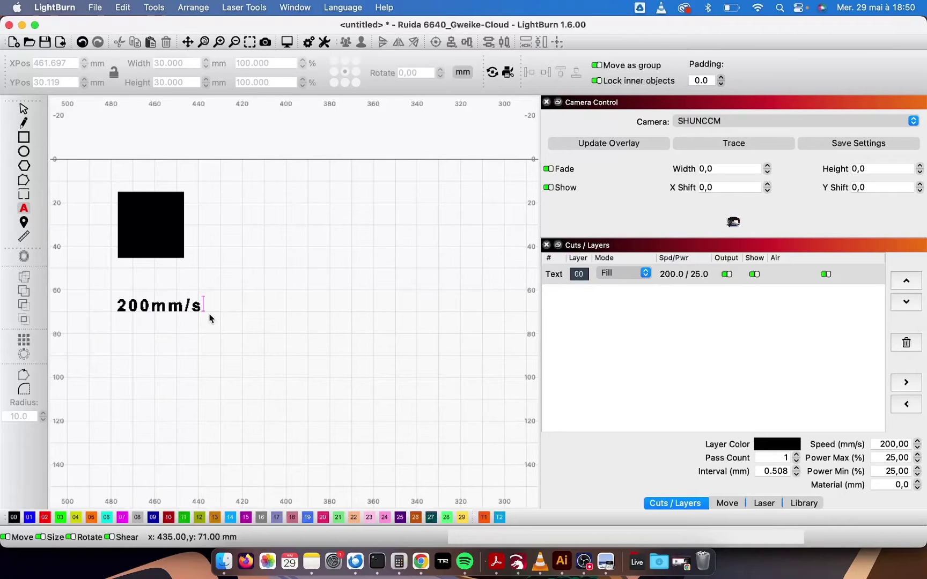
Step: Move the "200mm/s" text onto the middle of the square and reduce its width to 26.85 mm
{"action": "left_click", "coordinate": [26, 110]}
{"action": "left_click_drag", "start_coordinate": [154, 302], "coordinate": [142, 224]}
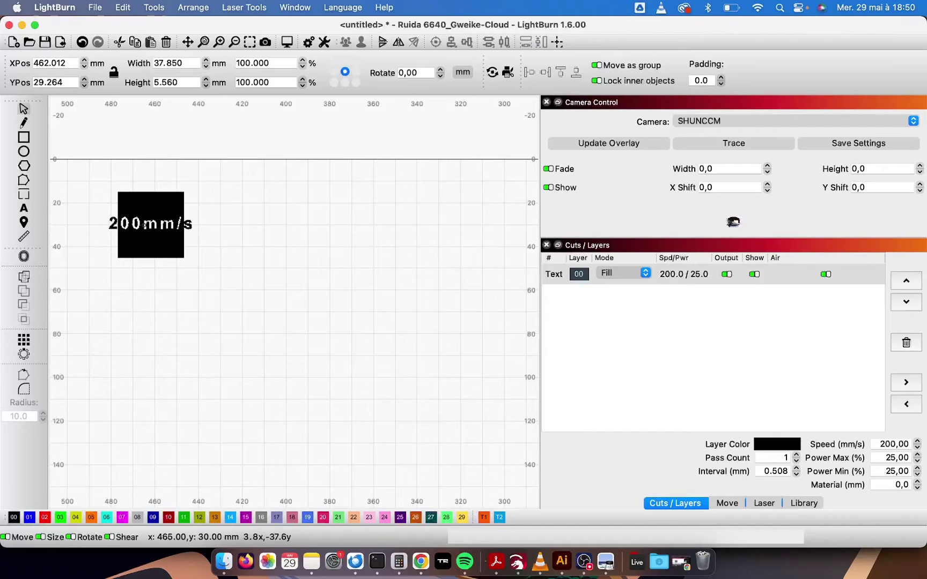
{"action": "scroll", "coordinate": [204, 68], "scroll_direction": "down", "scroll_amount": 10}
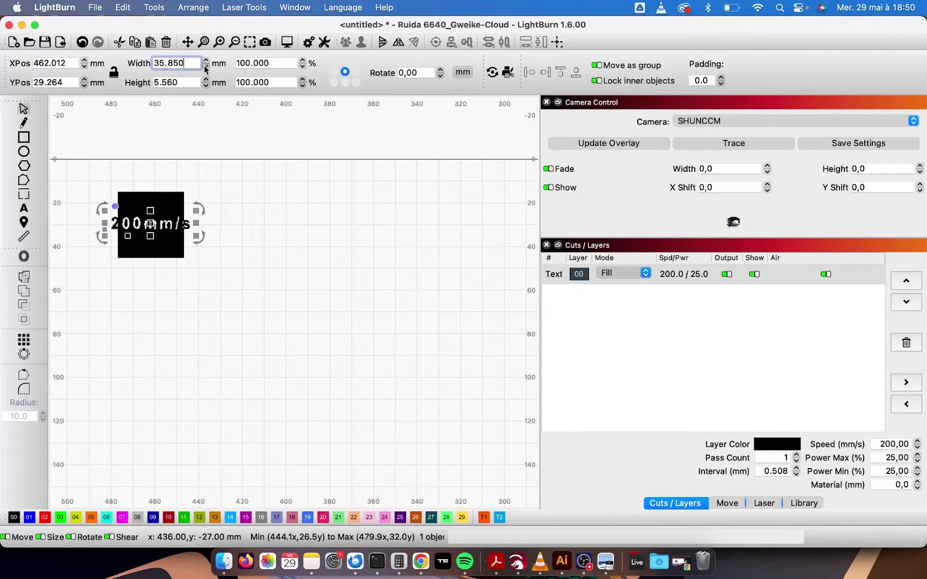
{"action": "scroll", "coordinate": [205, 67], "scroll_direction": "down", "scroll_amount": 1}
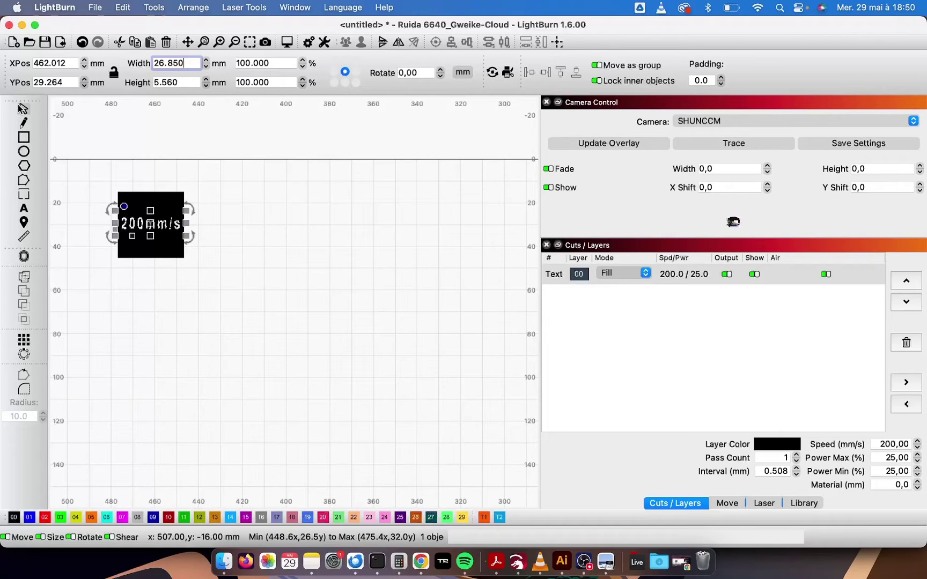
{"action": "left_click", "coordinate": [208, 286]}
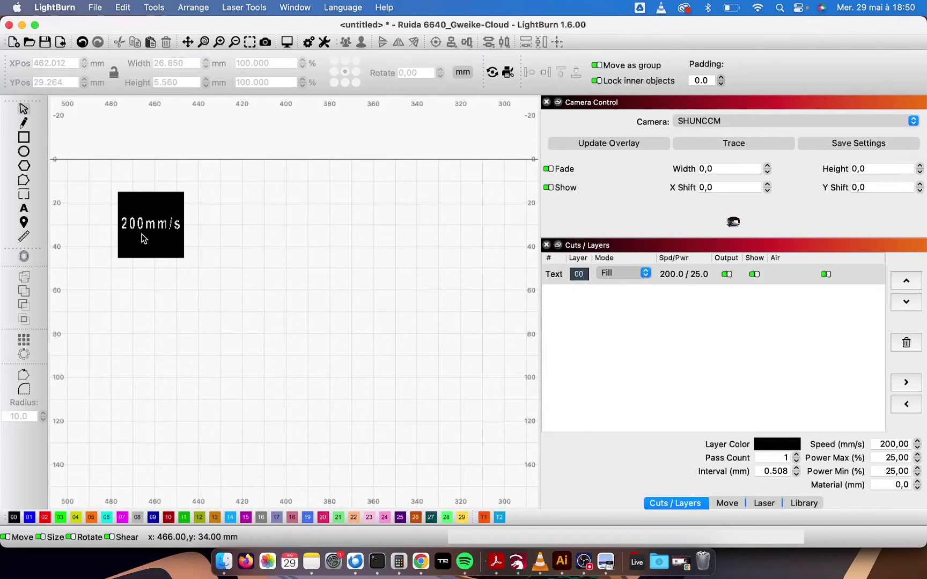
Step: Create a grid array of the square and its label with 4 columns, and ungroup the resulting array
{"action": "left_click_drag", "start_coordinate": [199, 271], "coordinate": [98, 184]}
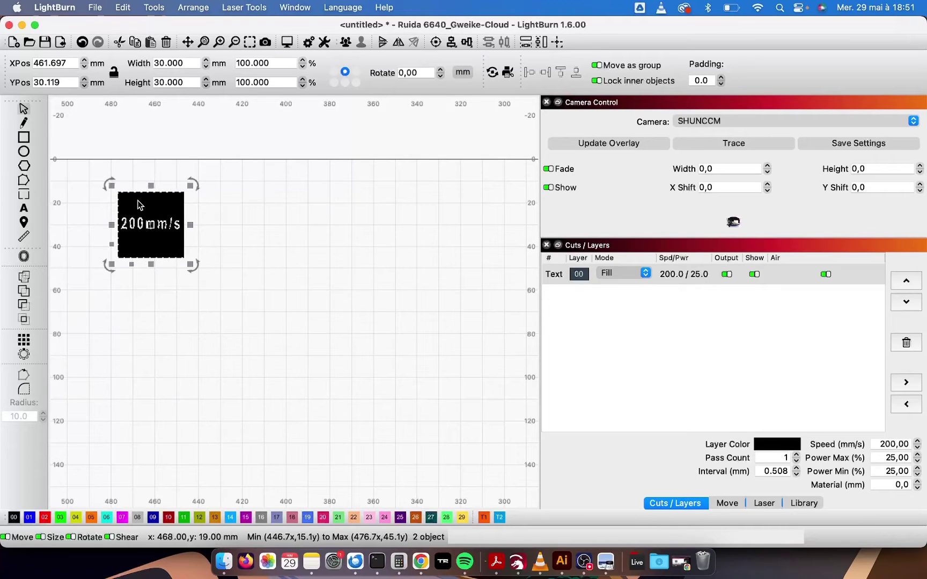
{"action": "left_click", "coordinate": [24, 342]}
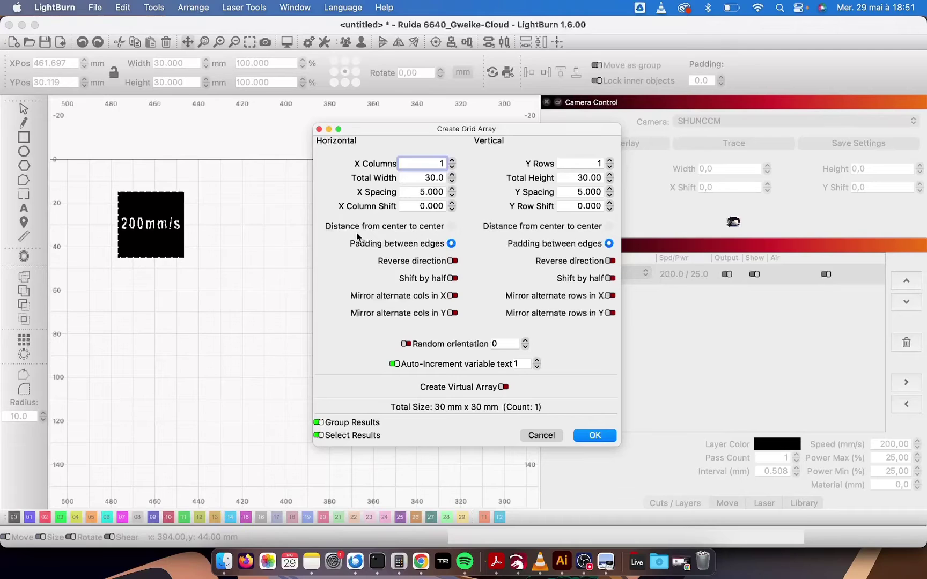
{"action": "left_click", "coordinate": [451, 160]}
{"action": "left_click", "coordinate": [451, 161]}
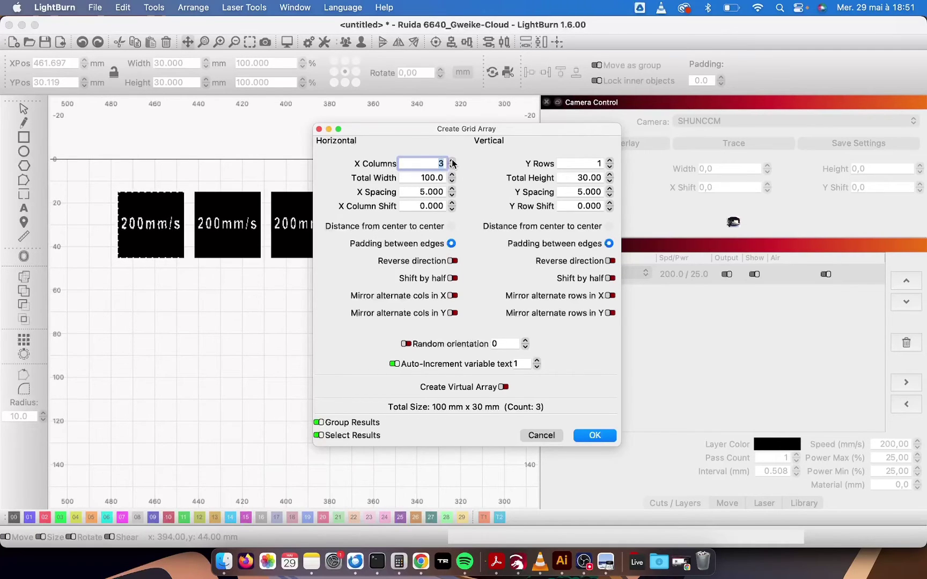
{"action": "left_click", "coordinate": [452, 160]}
{"action": "left_click_drag", "start_coordinate": [449, 138], "coordinate": [642, 140]}
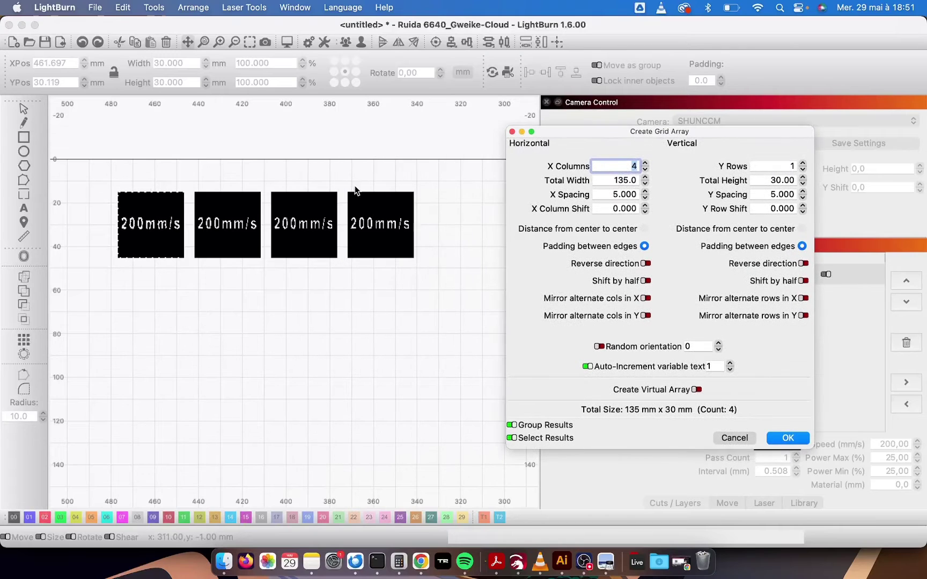
{"action": "left_click", "coordinate": [786, 438]}
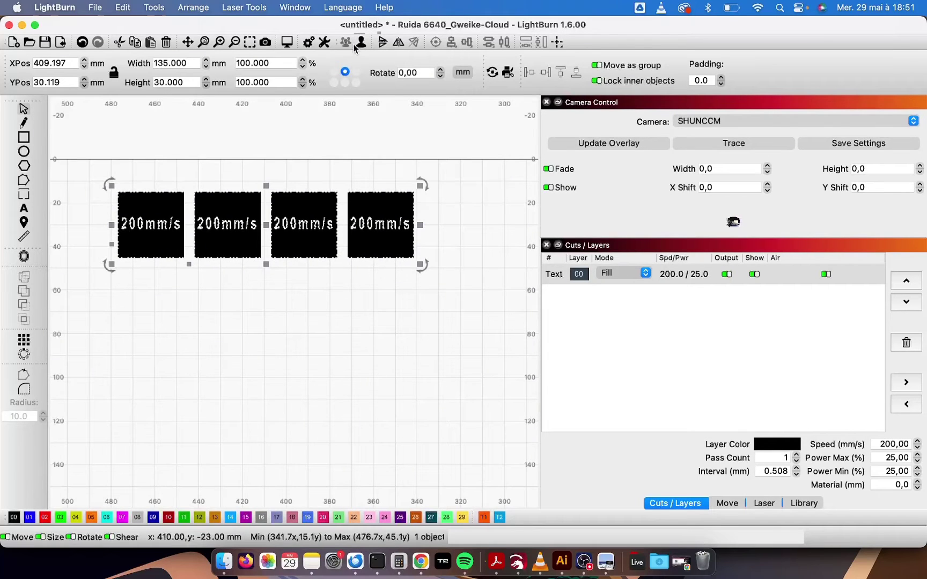
{"action": "left_click", "coordinate": [361, 45]}
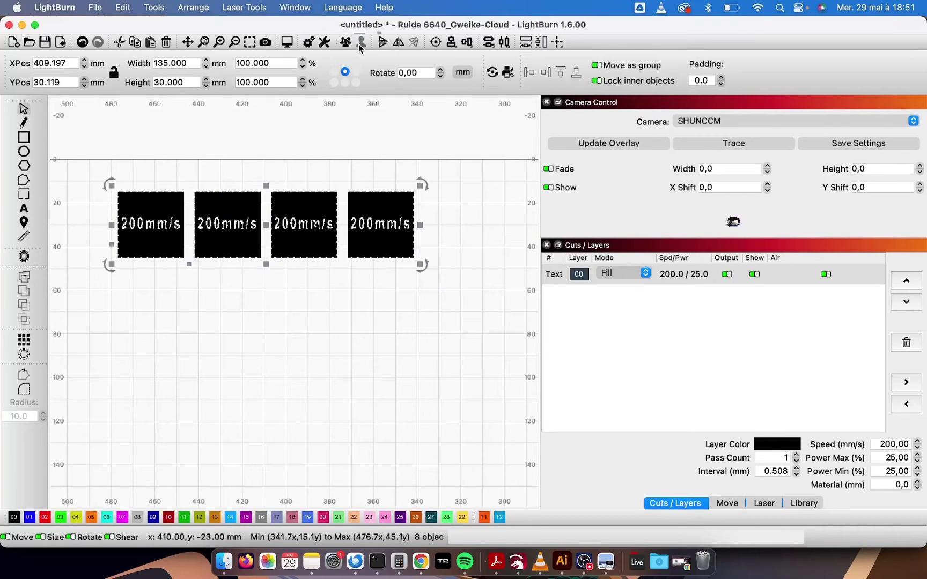
{"action": "left_click", "coordinate": [181, 293]}
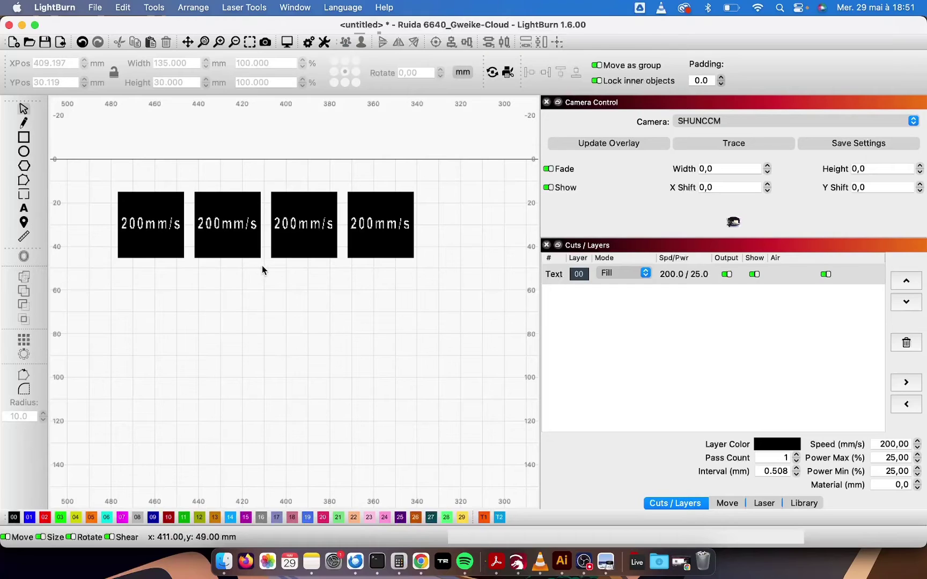
Step: Assign the second square and its label to the blue layer 01
{"action": "left_click_drag", "start_coordinate": [266, 266], "coordinate": [188, 174]}
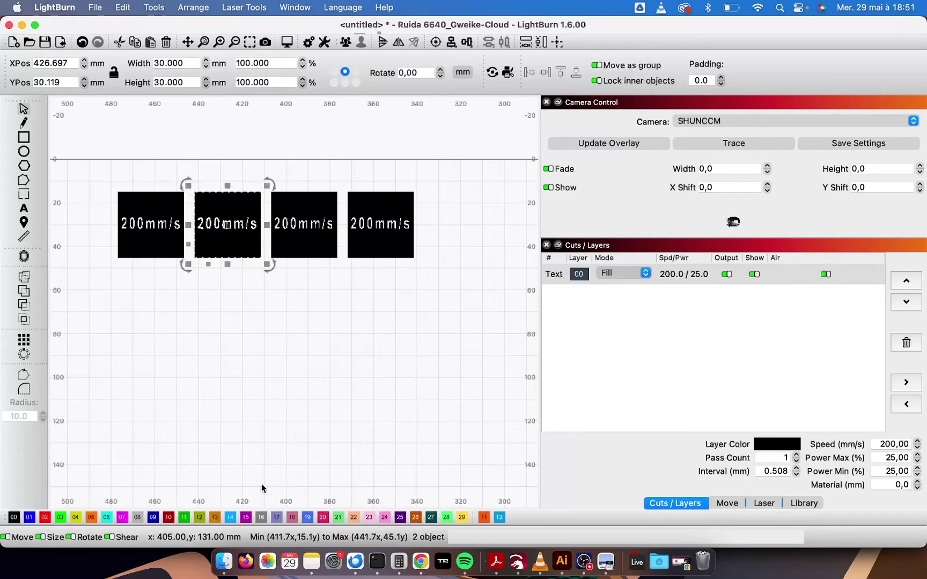
{"action": "left_click", "coordinate": [30, 517]}
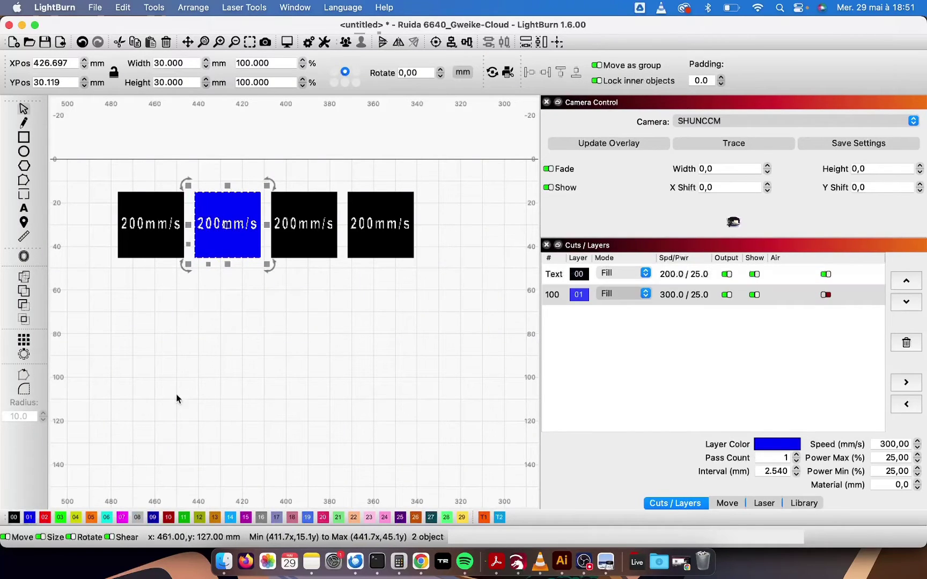
{"action": "left_click", "coordinate": [219, 331]}
Step: Change the label on the blue square to "300mm/s"
{"action": "key", "text": "t"}
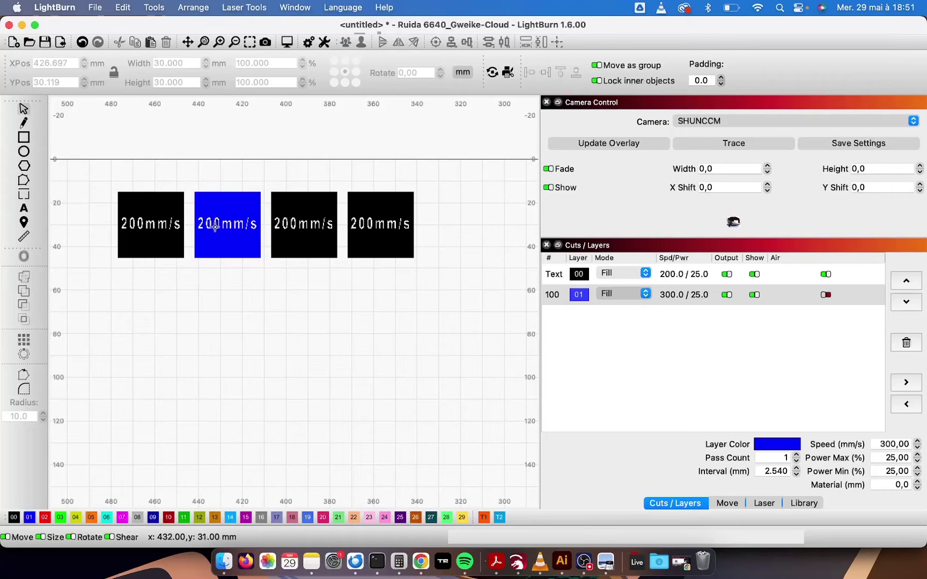
{"action": "left_click", "coordinate": [214, 225]}
{"action": "key", "text": "Left"}
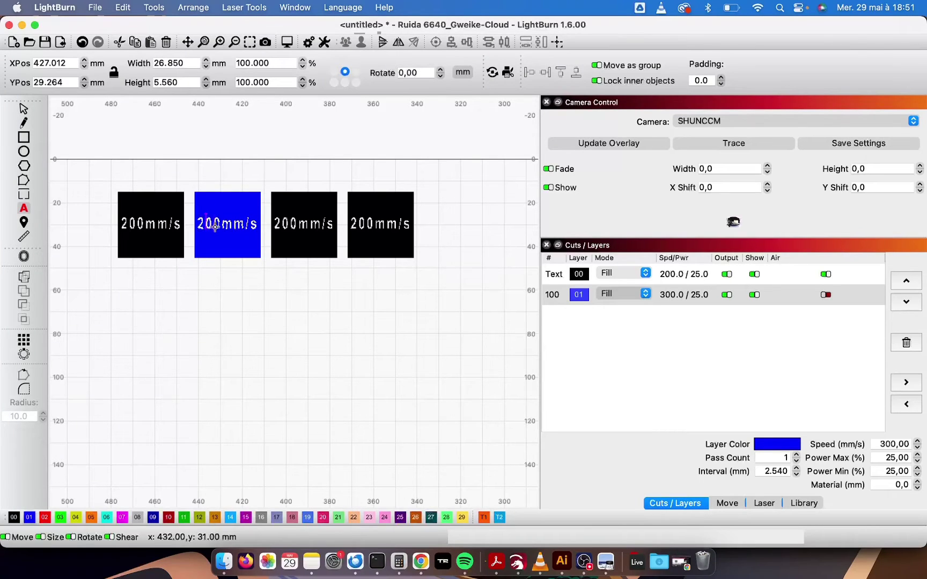
{"action": "key", "text": "BackSpace"}
{"action": "type", "text": "3"}
Step: Change the label on the third square to "400mm/s" and the one on the fourth square to "500mm/s"
{"action": "left_click", "coordinate": [283, 222]}
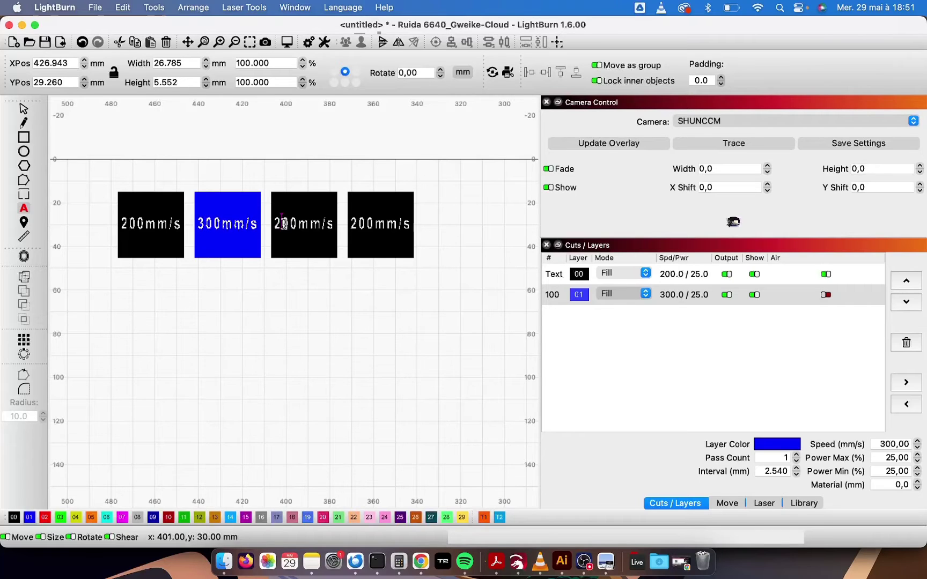
{"action": "key", "text": "BackSpace"}
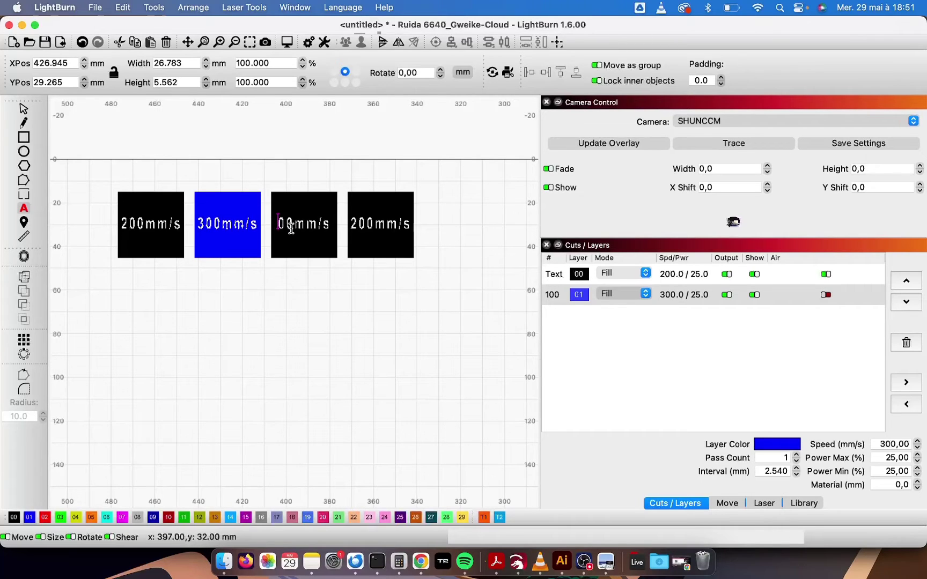
{"action": "type", "text": "4"}
{"action": "left_click", "coordinate": [360, 226]}
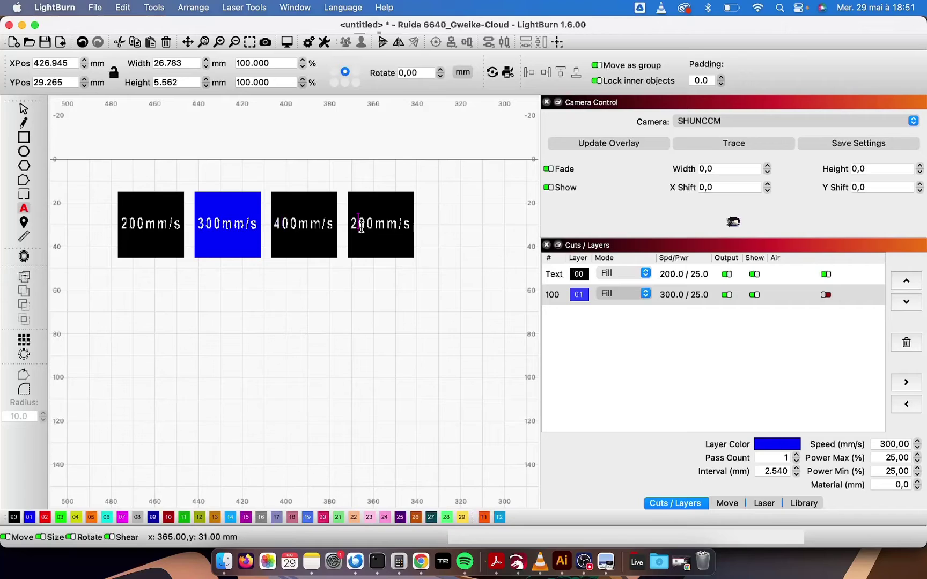
{"action": "key", "text": "BackSpace"}
{"action": "type", "text": "5"}
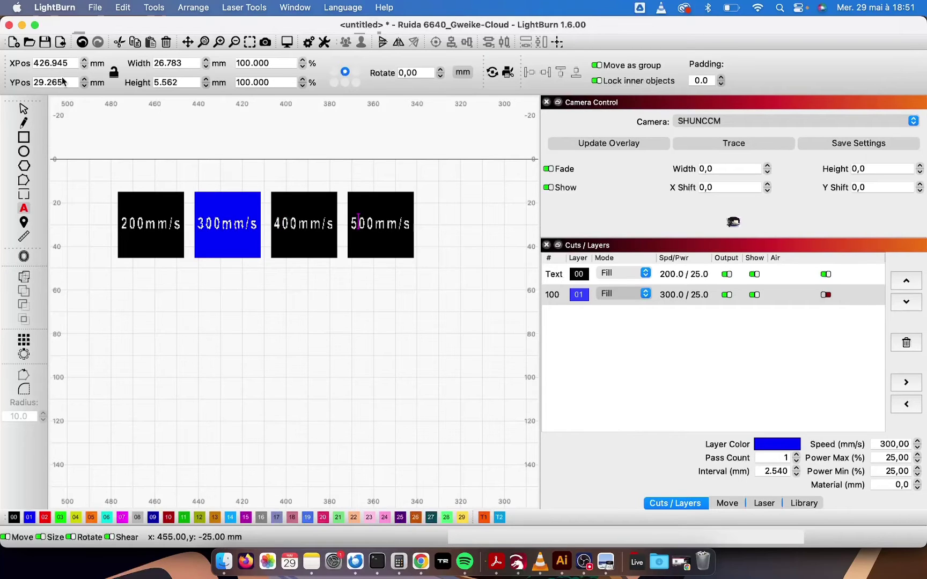
Step: Assign the "400mm/s" square and label to green layer 03, and the "500mm/s" square and label to yellow layer 04
{"action": "left_click", "coordinate": [23, 110]}
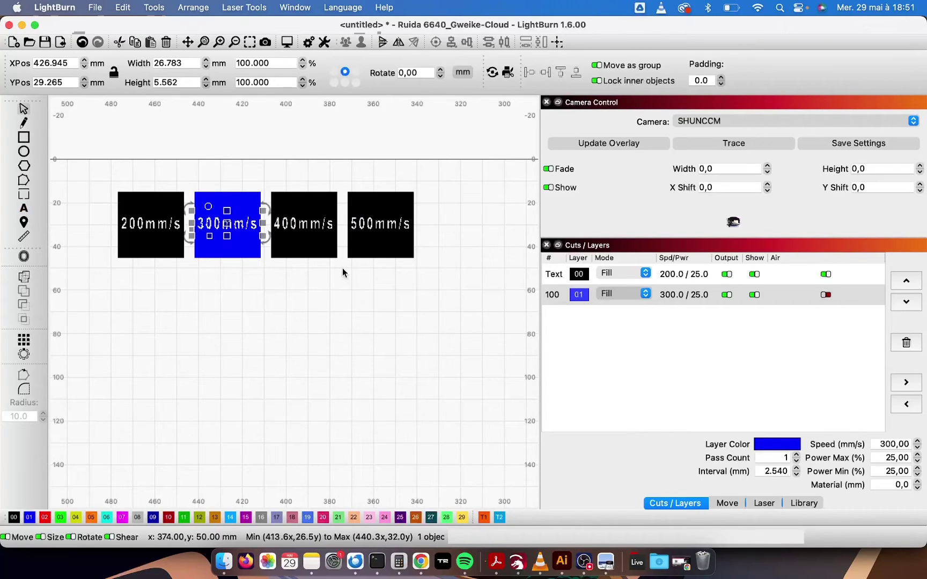
{"action": "left_click_drag", "start_coordinate": [343, 268], "coordinate": [267, 183]}
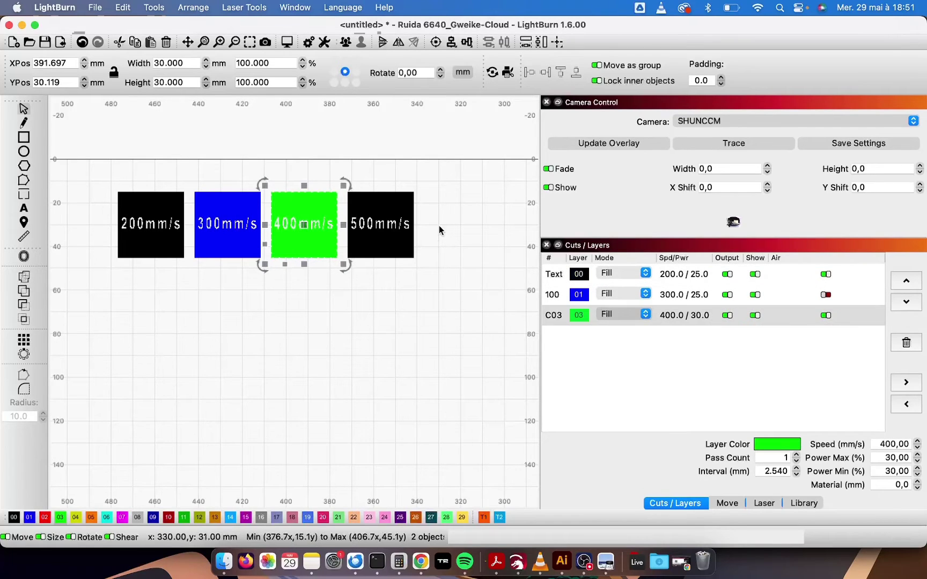
{"action": "left_click", "coordinate": [61, 517]}
{"action": "left_click_drag", "start_coordinate": [418, 266], "coordinate": [342, 184]}
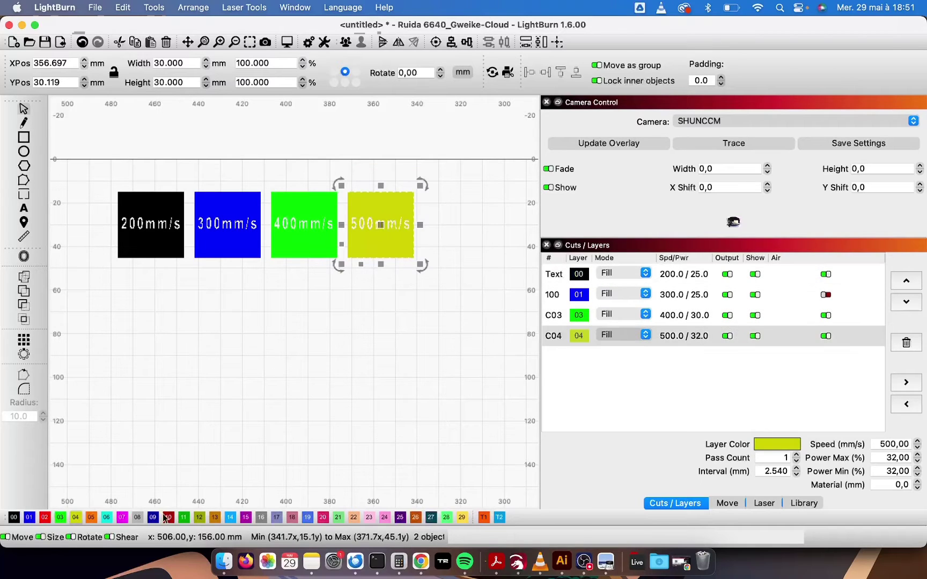
{"action": "left_click", "coordinate": [76, 517]}
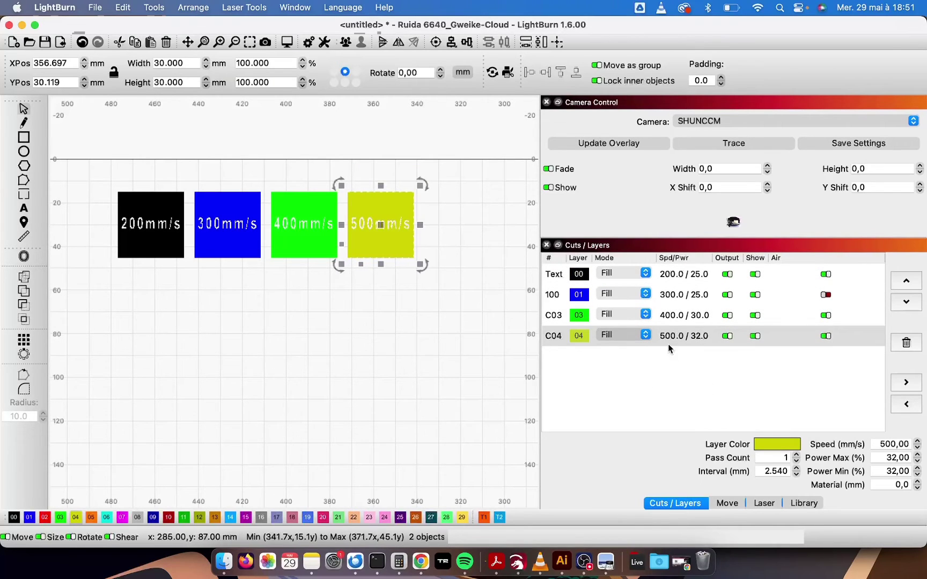
Step: Set the fill of blue layer 01 to 50 lines per inch in its cut settings
{"action": "left_click", "coordinate": [665, 298]}
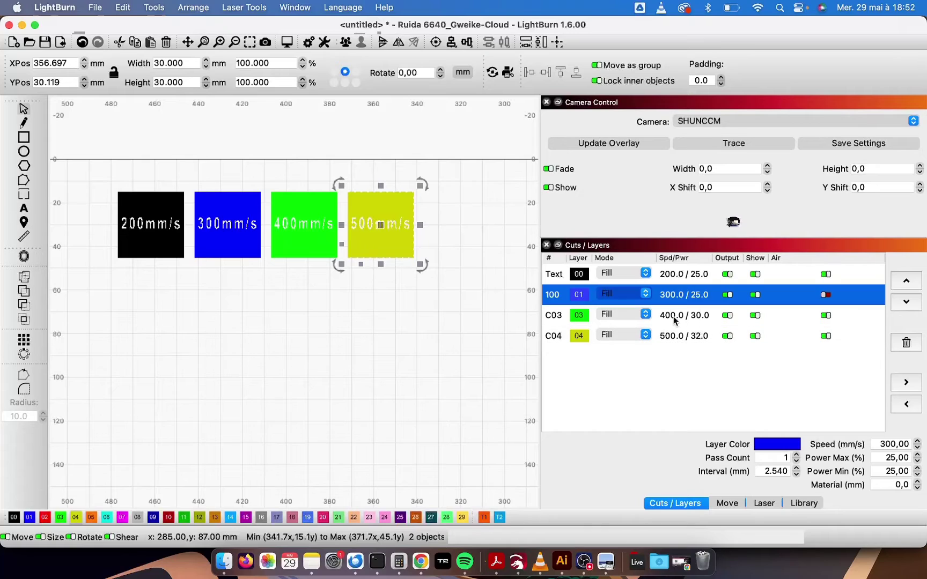
{"action": "left_click", "coordinate": [675, 321]}
{"action": "left_click", "coordinate": [665, 336]}
{"action": "left_click", "coordinate": [665, 296]}
{"action": "double_click", "coordinate": [690, 300]}
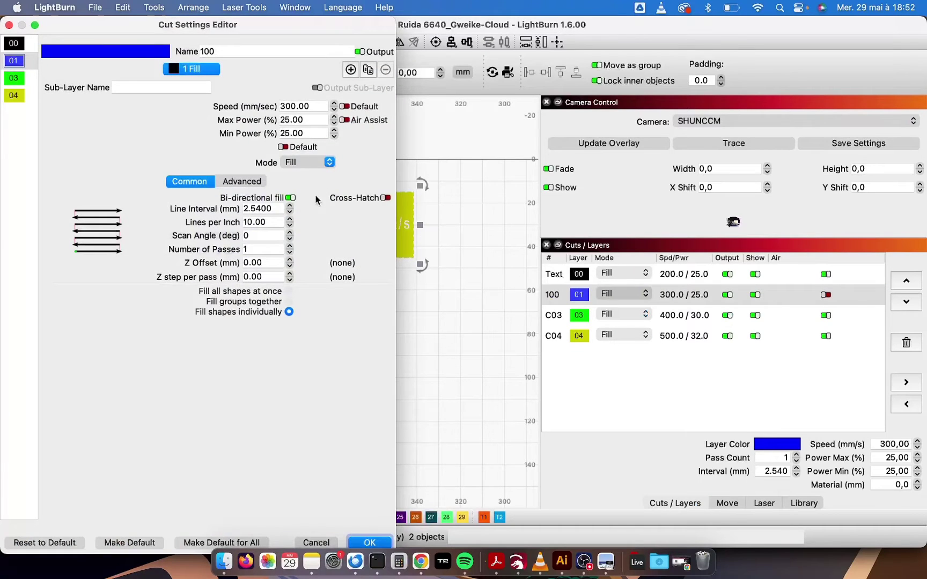
{"action": "left_click", "coordinate": [315, 108]}
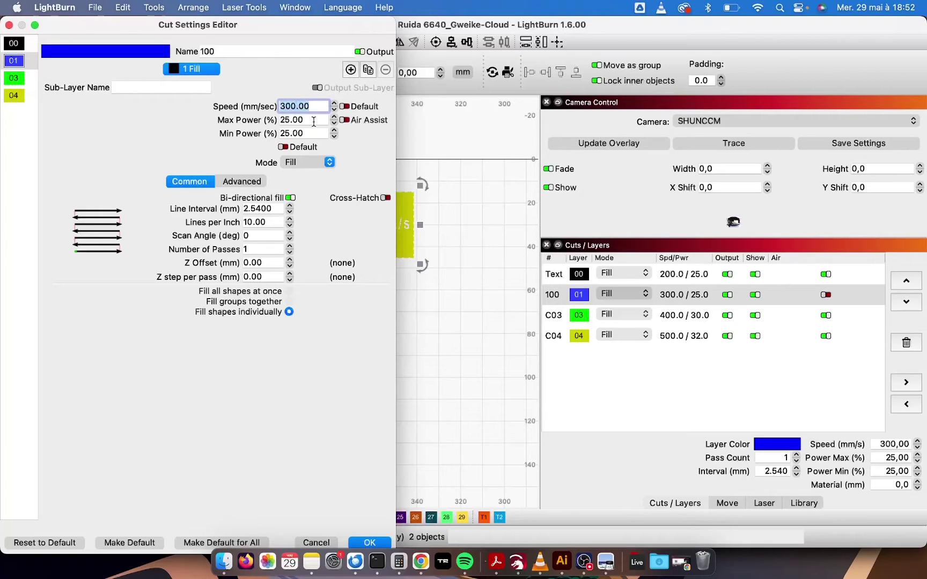
{"action": "left_click", "coordinate": [314, 120]}
{"action": "left_click", "coordinate": [314, 133]}
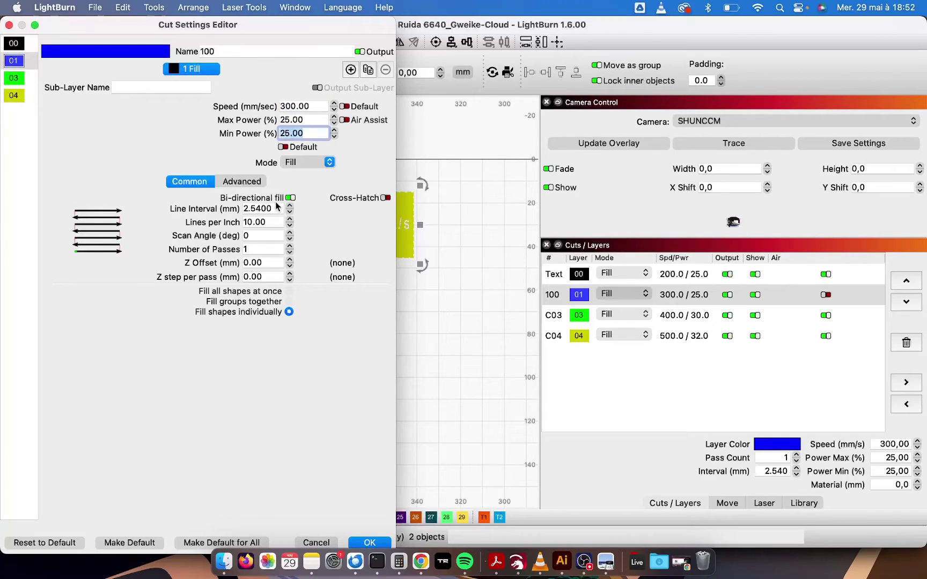
{"action": "left_click", "coordinate": [269, 222]}
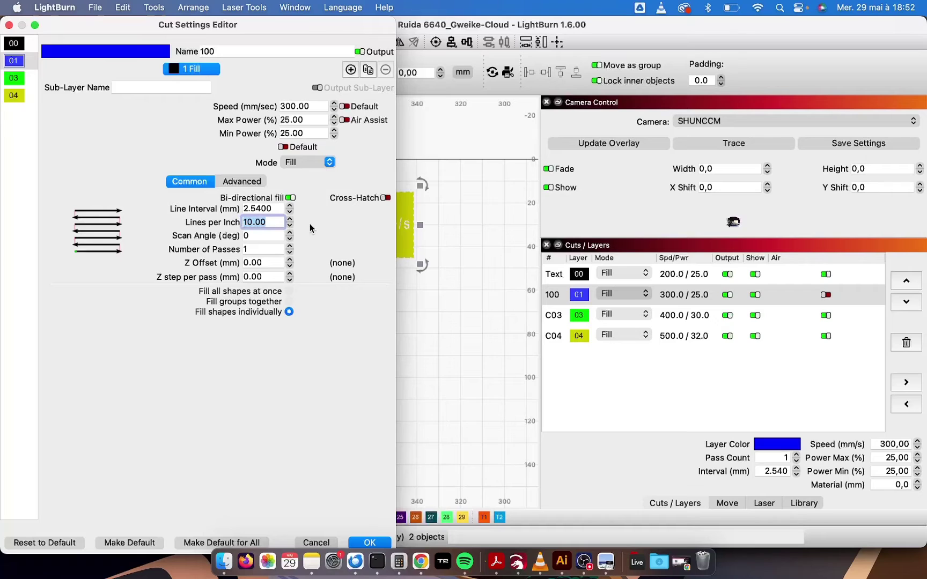
{"action": "type", "text": "50"}
{"action": "left_click", "coordinate": [360, 538]}
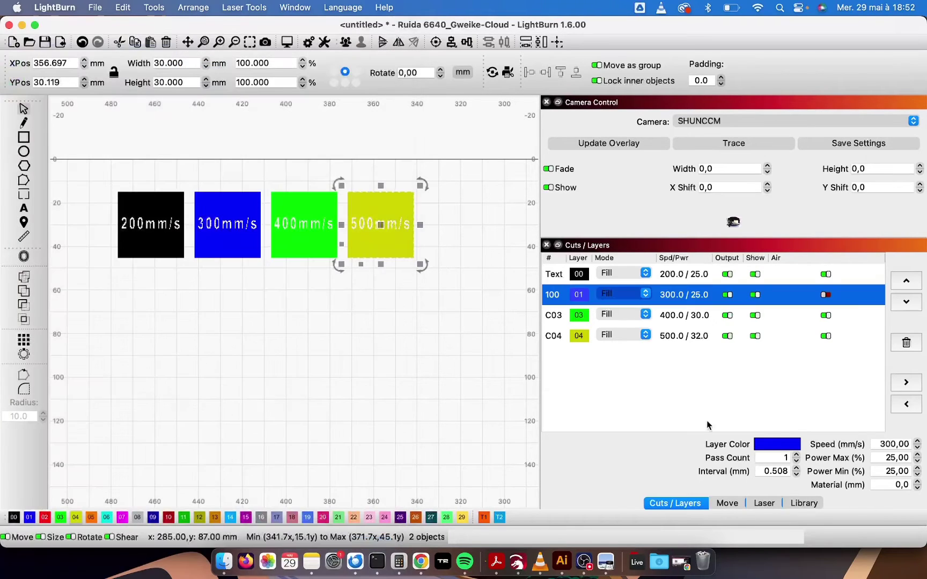
Step: Set the fill of green layer C03 to 50 lines per inch in its cut settings
{"action": "left_click", "coordinate": [697, 319]}
{"action": "double_click", "coordinate": [697, 318]}
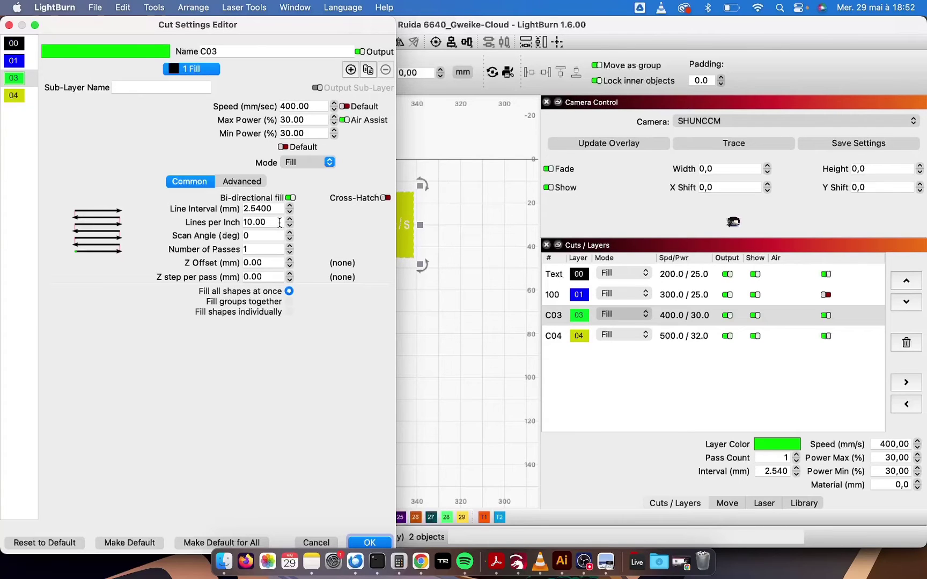
{"action": "left_click_drag", "start_coordinate": [280, 223], "coordinate": [221, 222]}
{"action": "type", "text": "50"}
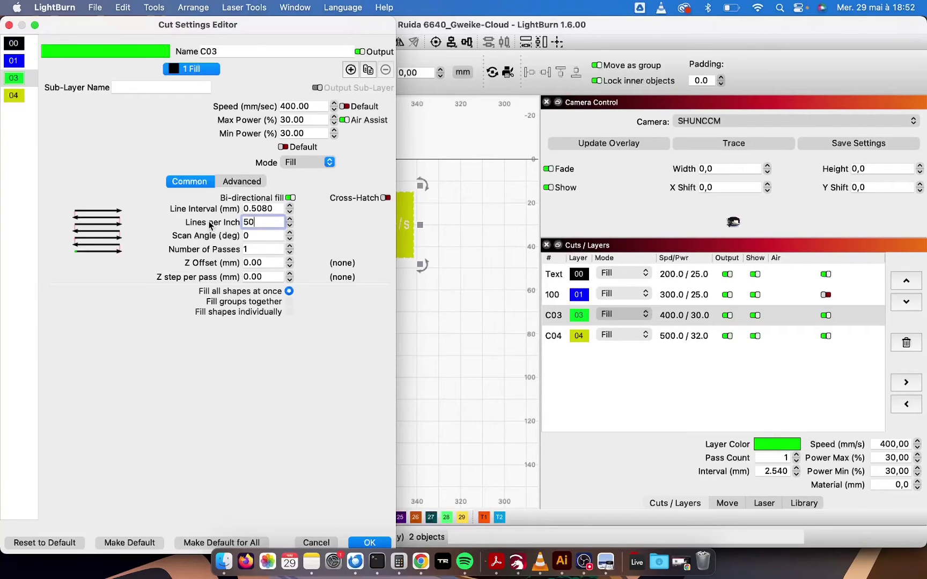
{"action": "left_click", "coordinate": [370, 542]}
Step: Set the fill of yellow layer C04 to 50 lines per inch and review its saved cut settings
{"action": "double_click", "coordinate": [690, 338]}
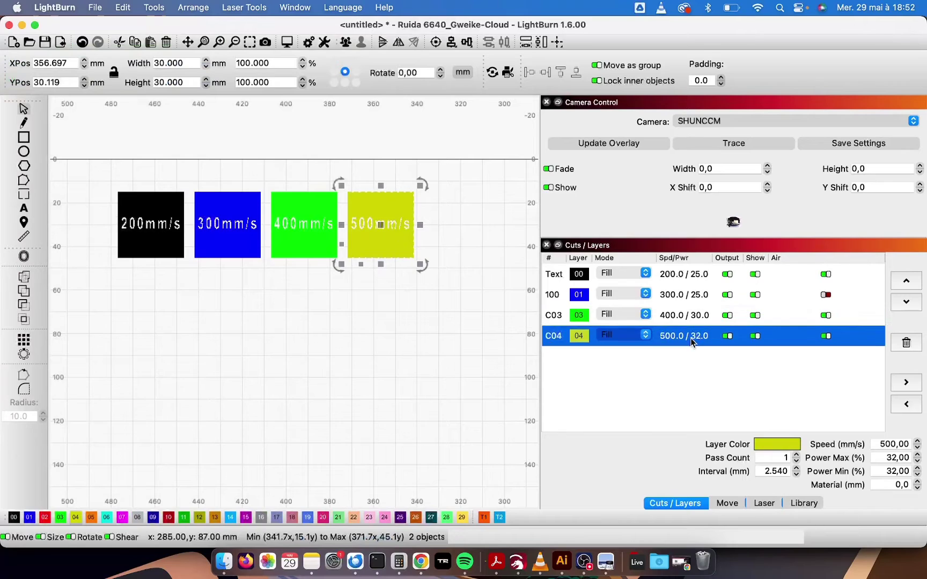
{"action": "left_click_drag", "start_coordinate": [314, 103], "coordinate": [262, 102]}
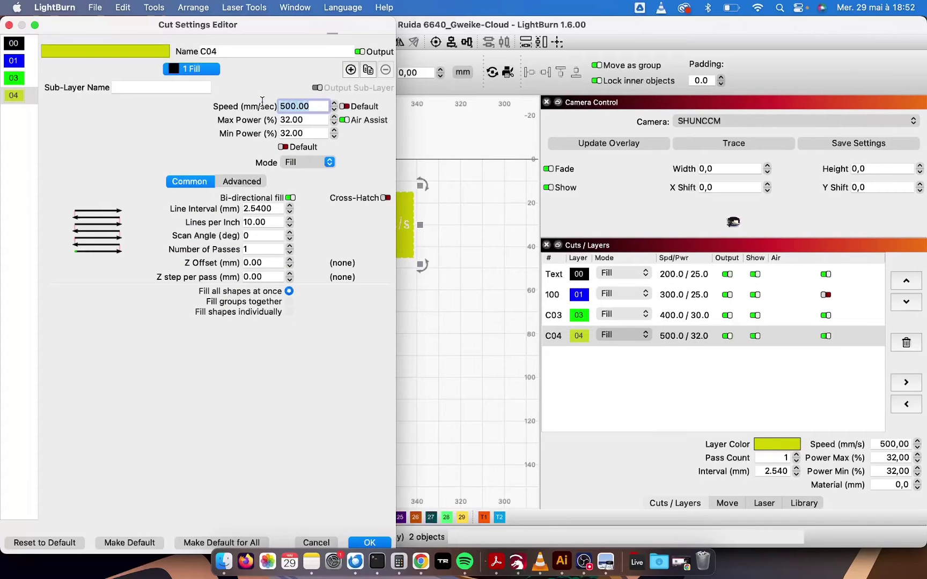
{"action": "left_click", "coordinate": [318, 120]}
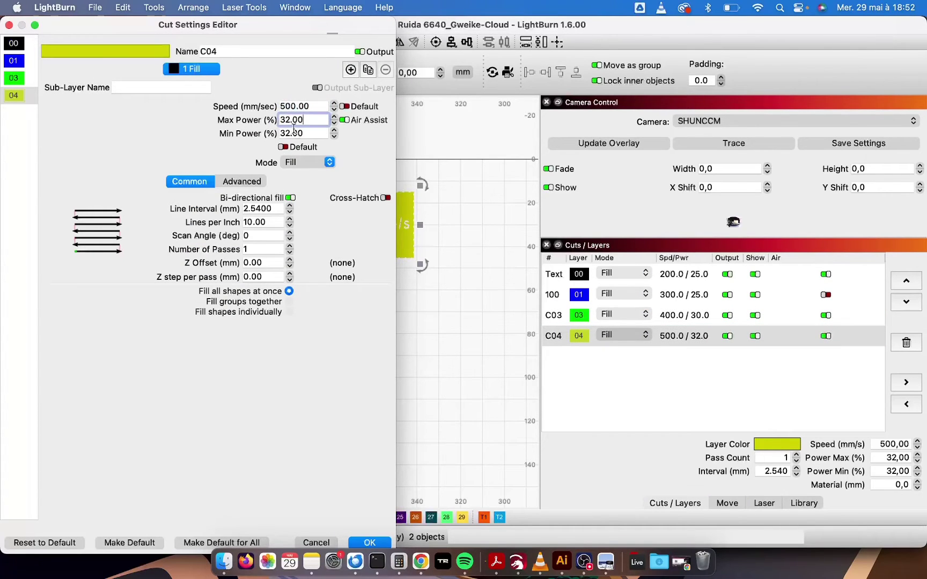
{"action": "left_click_drag", "start_coordinate": [271, 222], "coordinate": [216, 223]}
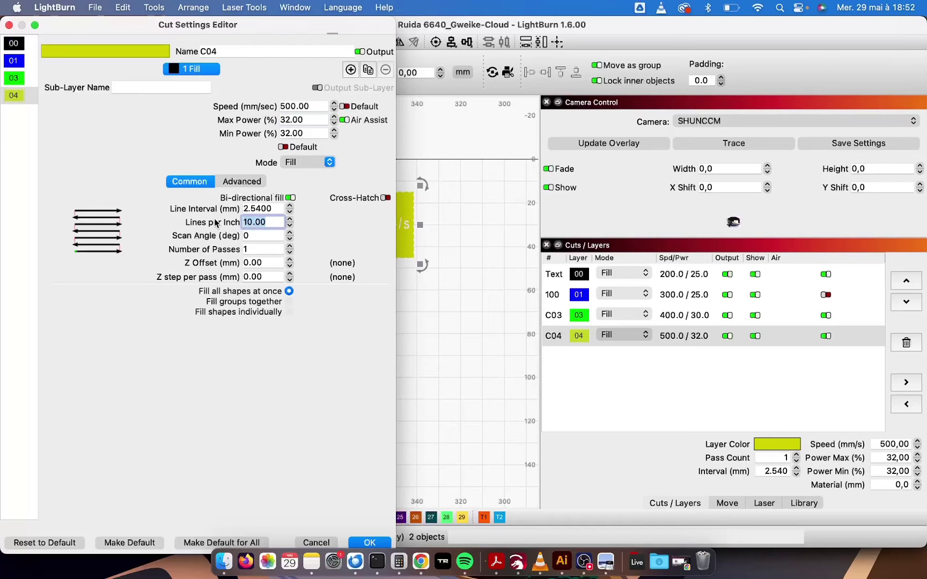
{"action": "type", "text": "50"}
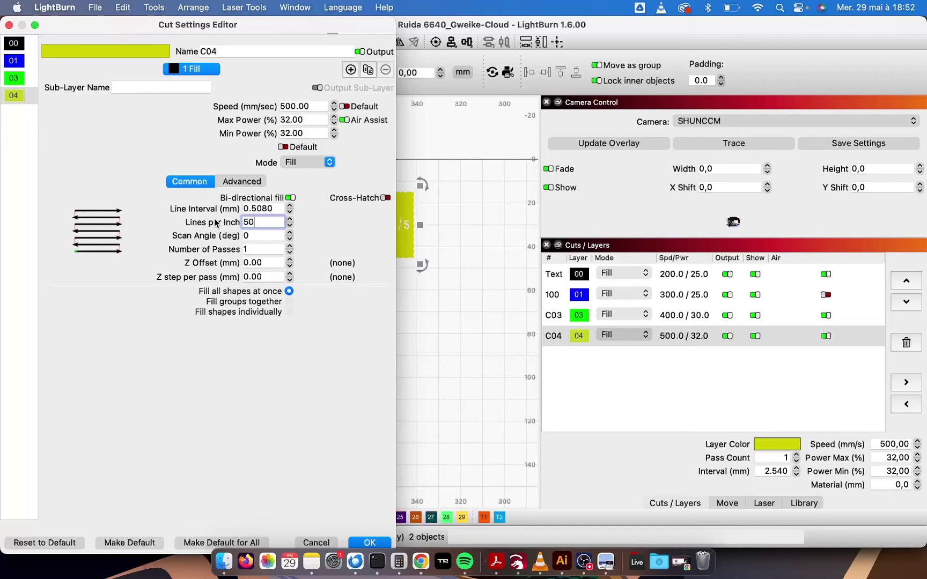
{"action": "left_click", "coordinate": [360, 542]}
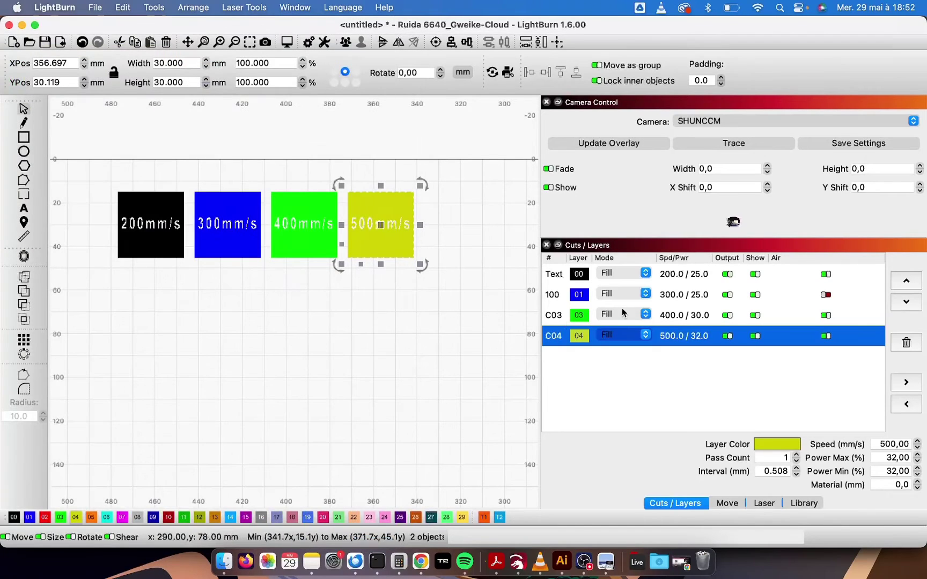
{"action": "double_click", "coordinate": [671, 336]}
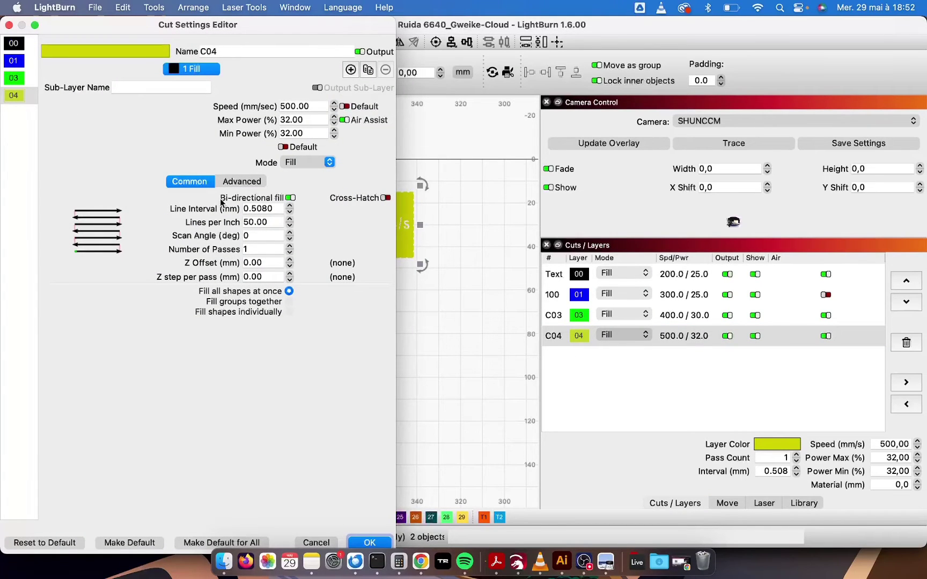
{"action": "left_click", "coordinate": [370, 543]}
{"action": "left_click", "coordinate": [371, 333]}
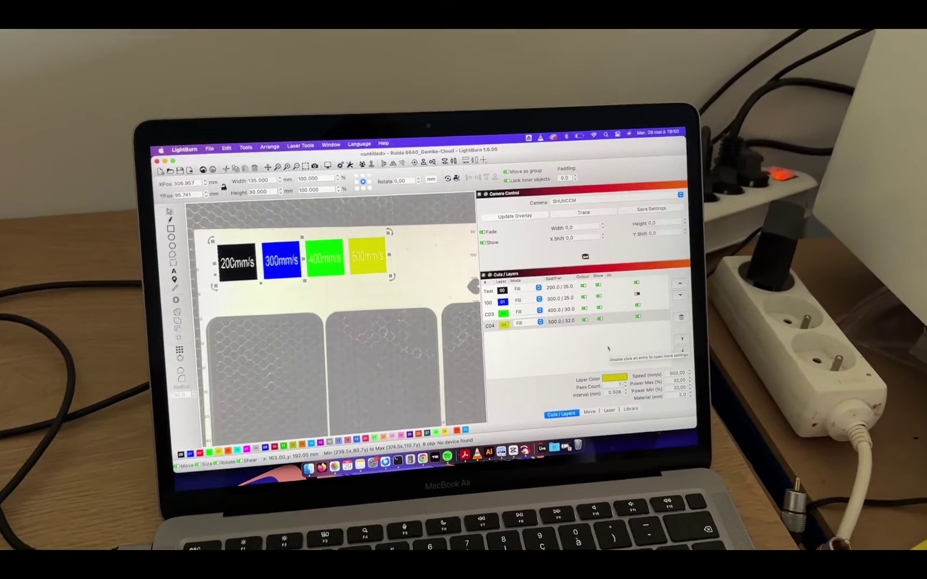
Step: Bring up the laser job controls for the test pattern
{"action": "left_click", "coordinate": [609, 410]}
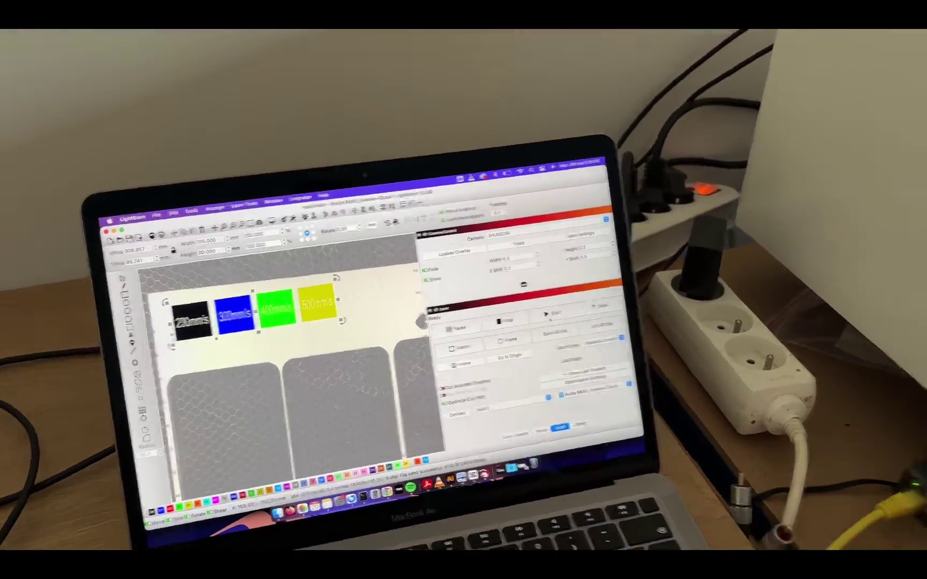